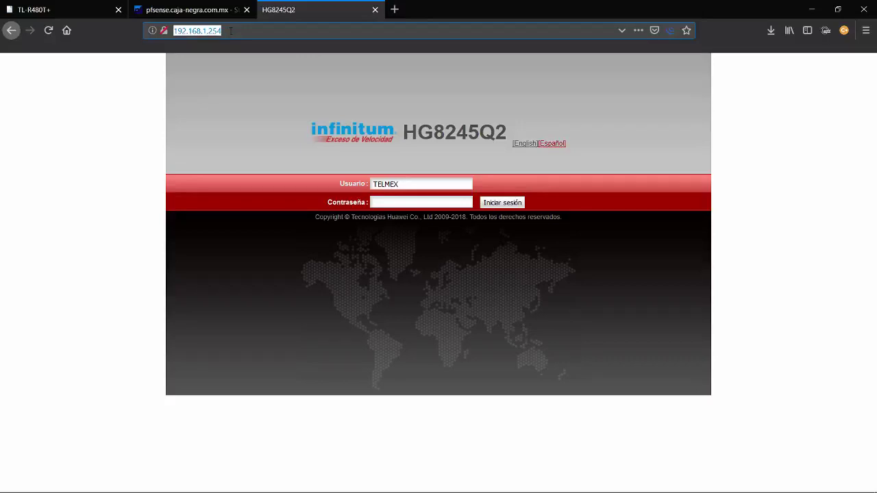
# Copy the modem address 192.168.1.254, then open the TL-R480T+ Status page
pyautogui.moveTo(230, 30); pyautogui.dragTo(175, 30)
pyautogui.click(69, 4)
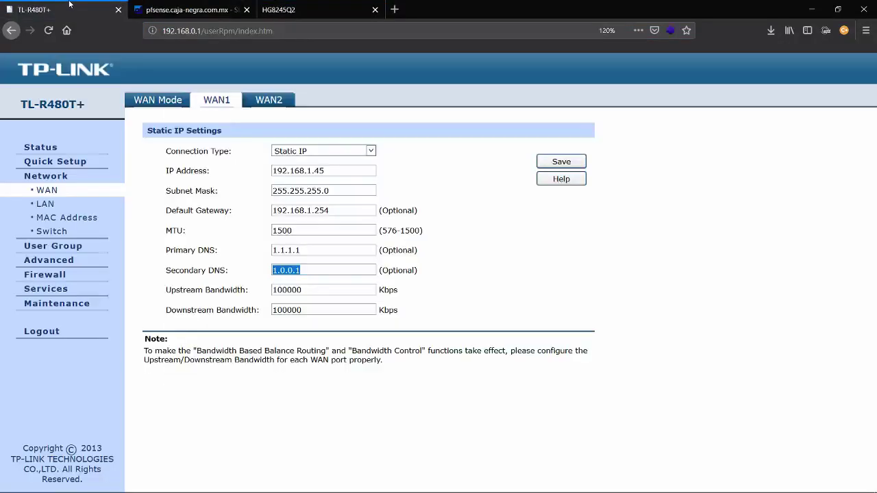
pyautogui.click(42, 148)
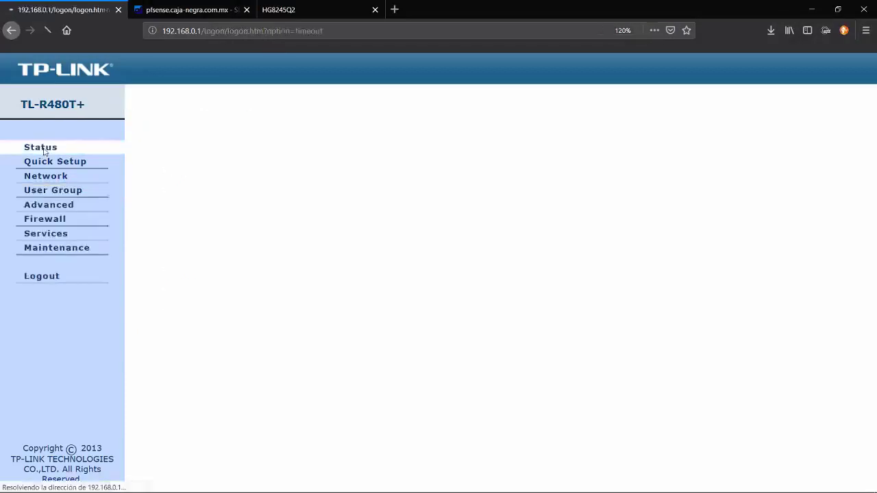
# Clear the autofilled login and re-enter the router's user name and password to log back in
pyautogui.press('BackSpace')
pyautogui.press('BackSpace')
pyautogui.press('BackSpace')
pyautogui.press('BackSpace')
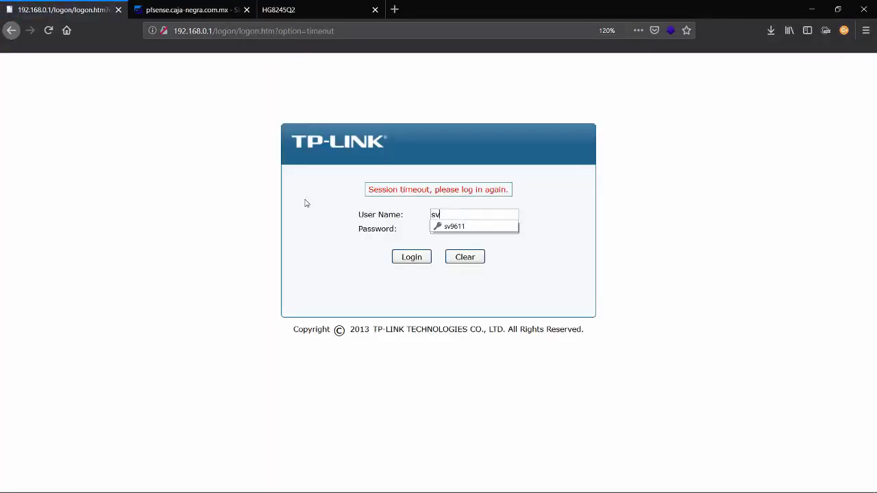
pyautogui.press('BackSpace')
pyautogui.press('BackSpace')
pyautogui.write('admin')
pyautogui.press('Tab')
pyautogui.write('adm')
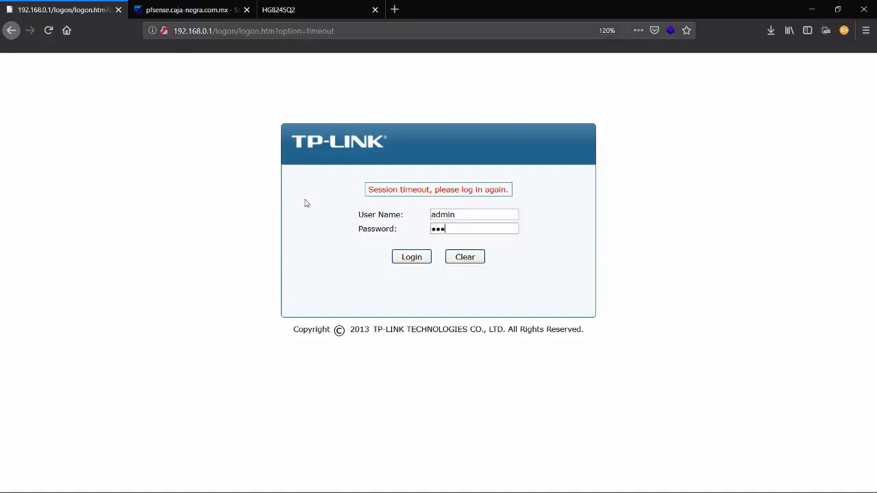
pyautogui.write('in')
pyautogui.press('Return')
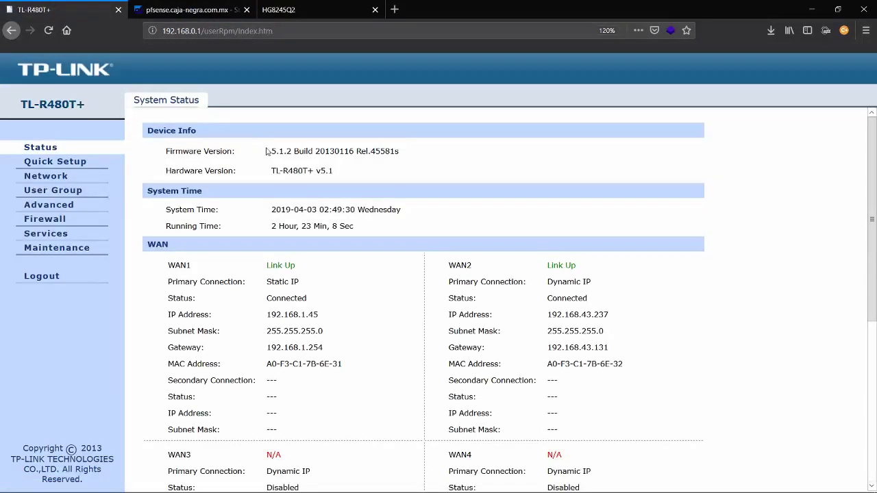
pyautogui.moveTo(267, 151); pyautogui.dragTo(409, 155)
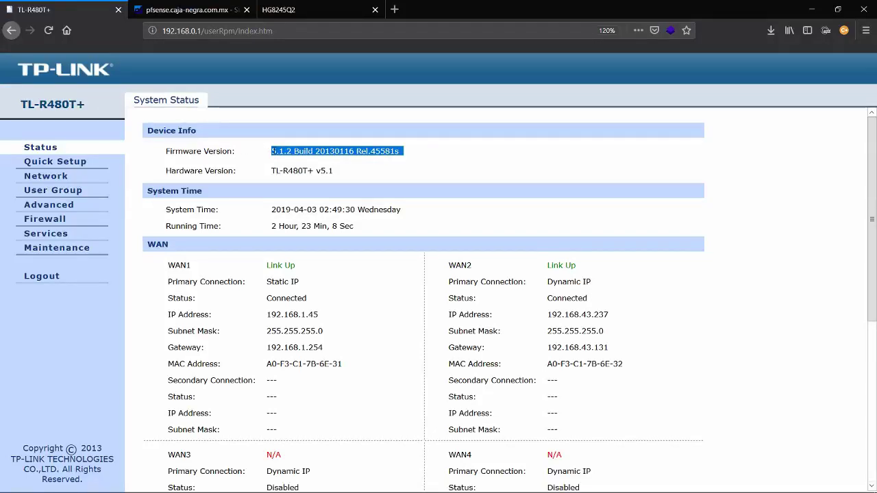
pyautogui.moveTo(272, 152); pyautogui.dragTo(417, 160)
pyautogui.click(272, 149)
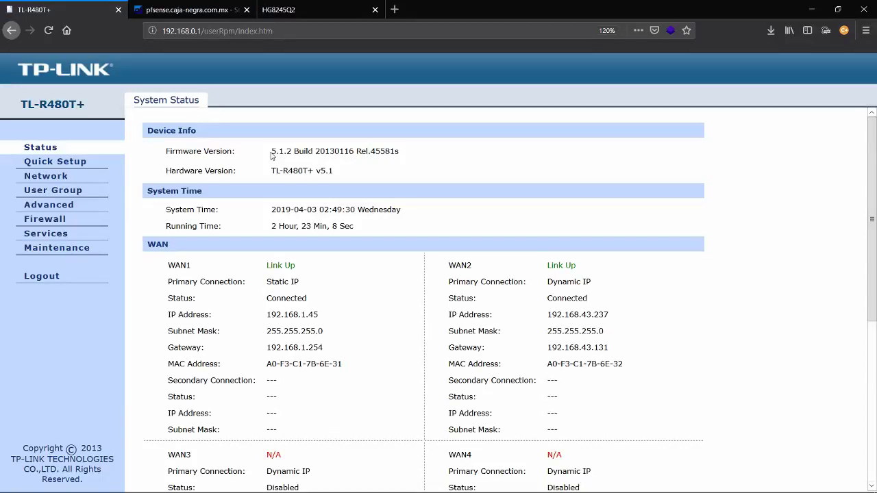
pyautogui.scroll(-3, 393, 241)
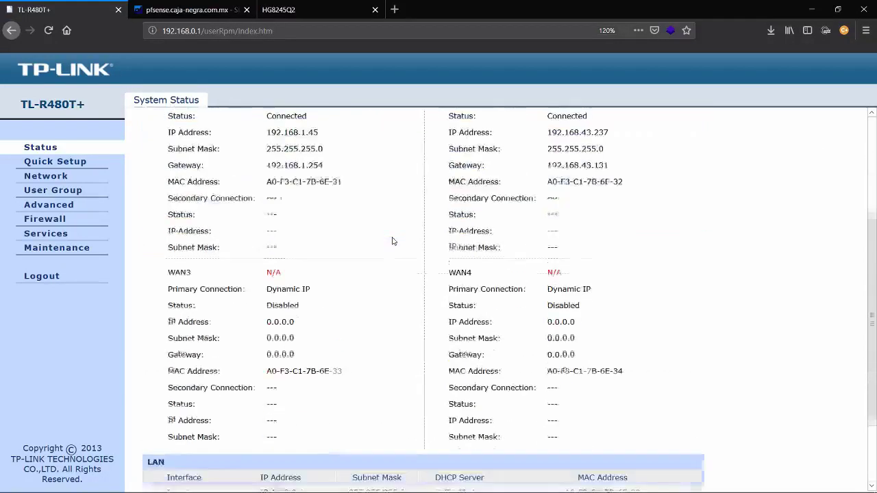
pyautogui.scroll(3, 393, 241)
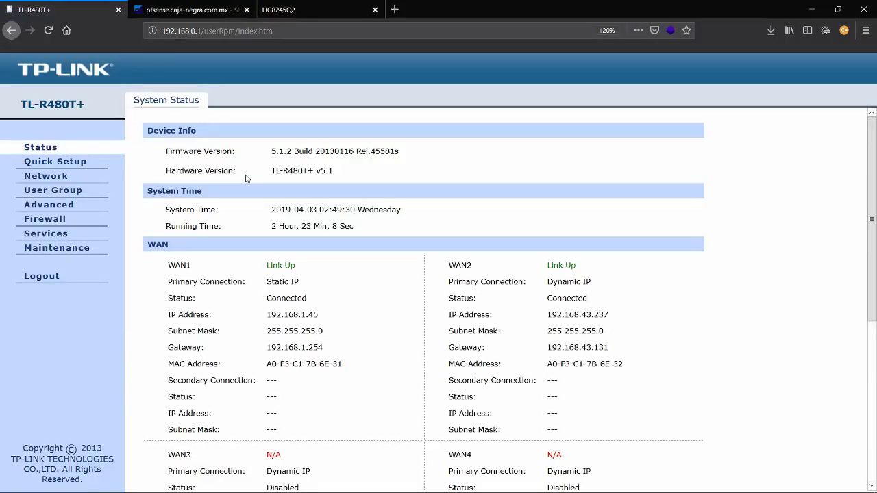
pyautogui.moveTo(168, 267); pyautogui.dragTo(300, 272)
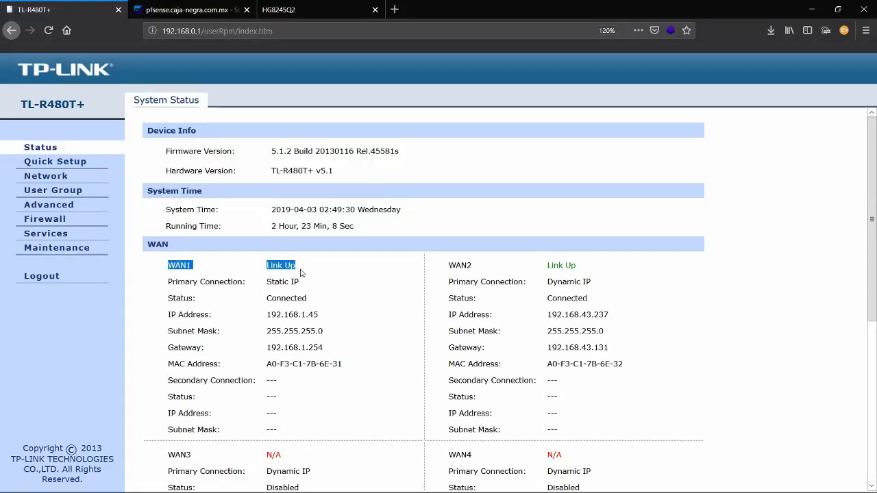
pyautogui.click(444, 270)
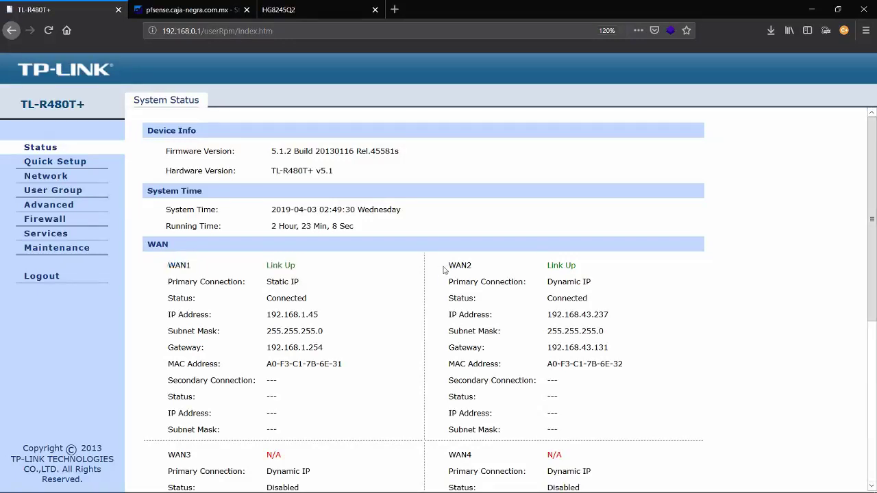
pyautogui.moveTo(444, 271); pyautogui.dragTo(583, 272)
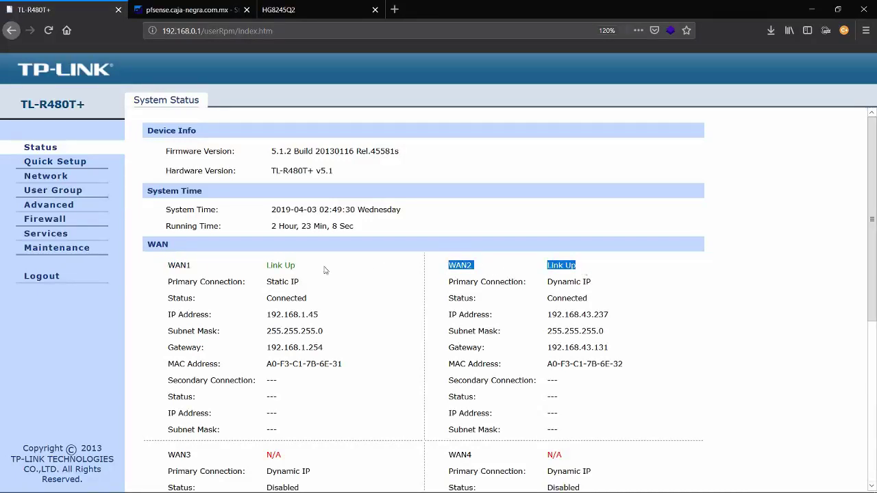
pyautogui.scroll(-3, 260, 271)
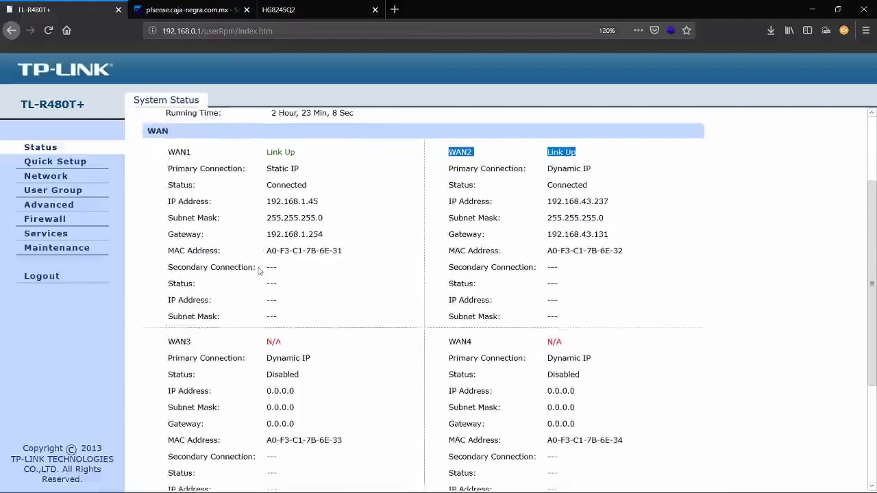
pyautogui.click(268, 171)
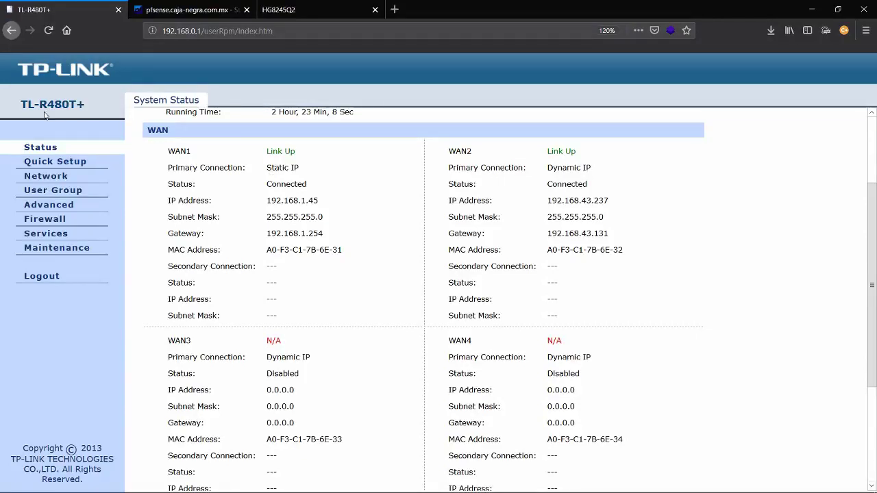
# Refresh the status page and inspect WAN1's Link Down, Static IP and connection rows
pyautogui.click(41, 148)
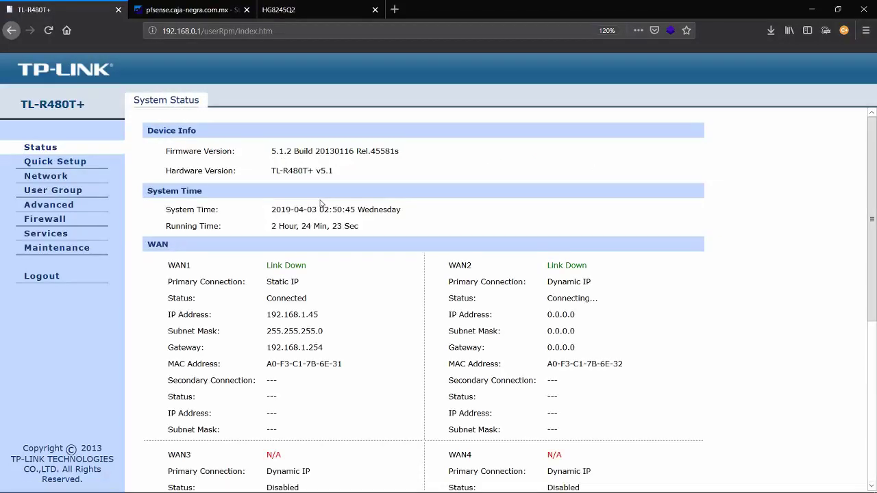
pyautogui.scroll(-1, 269, 217)
pyautogui.moveTo(266, 208); pyautogui.dragTo(316, 220)
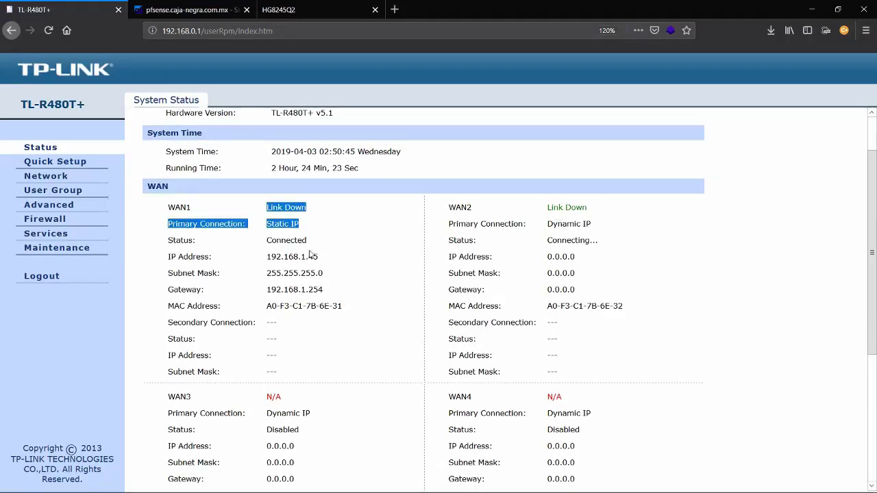
pyautogui.moveTo(343, 305); pyautogui.dragTo(247, 249)
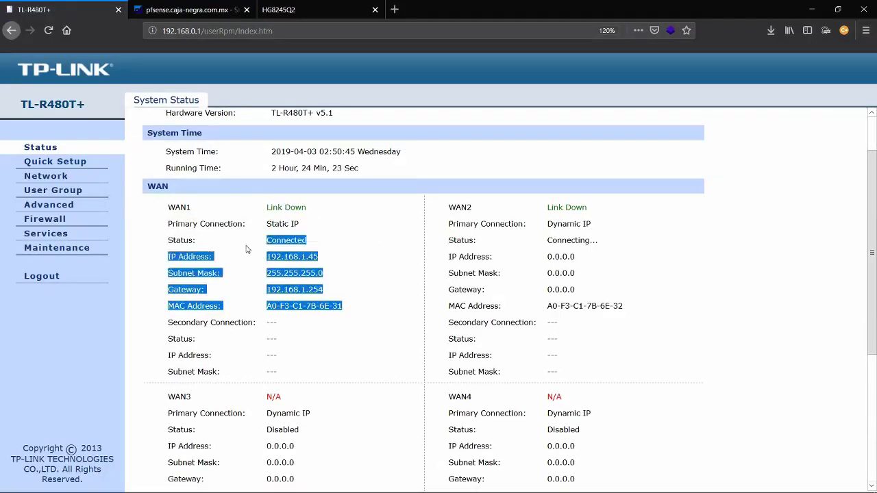
pyautogui.click(326, 221)
pyautogui.moveTo(325, 221); pyautogui.dragTo(264, 205)
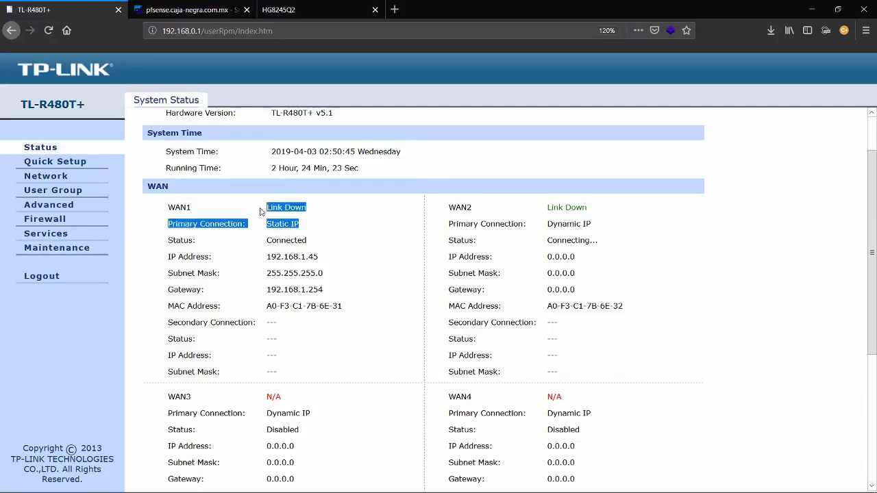
pyautogui.click(261, 208)
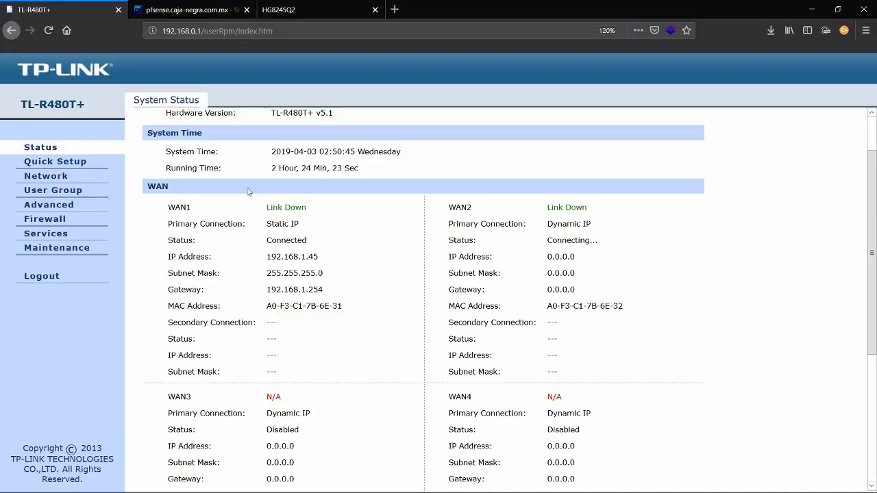
# Refresh status again until WAN2 shows Connected at 192.168.43.237 via gateway 192.168.43.131
pyautogui.click(64, 162)
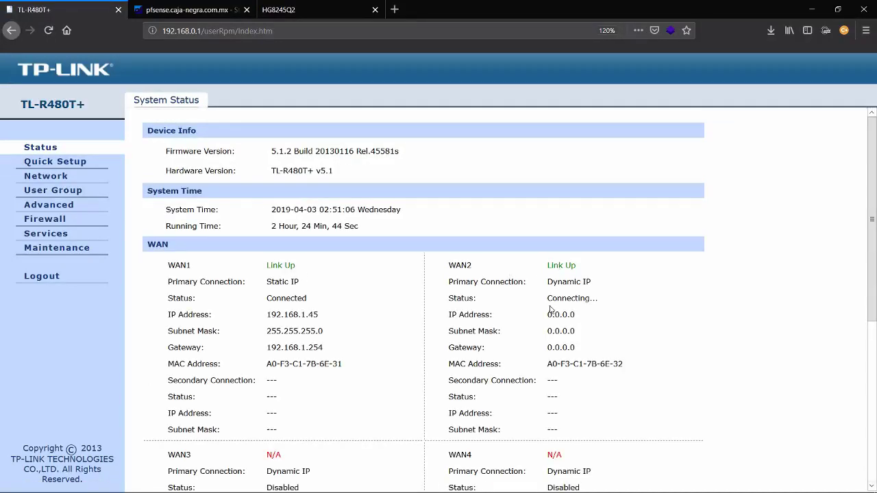
pyautogui.scroll(-3, 554, 310)
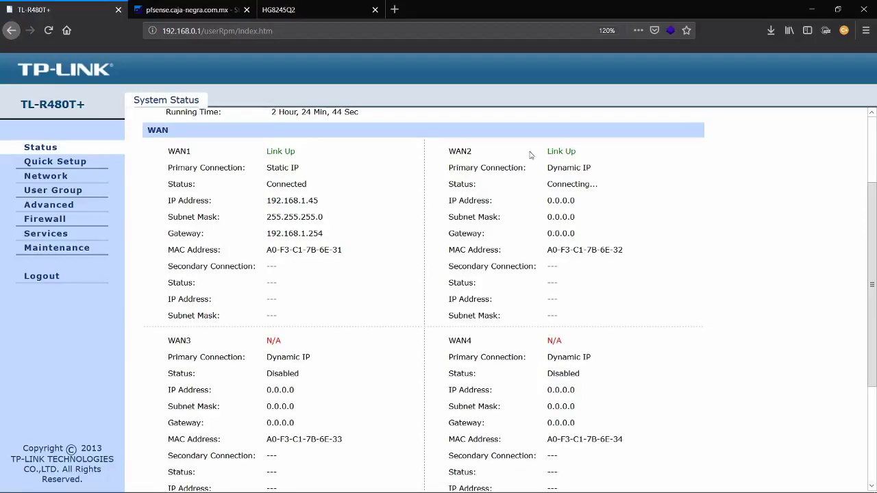
pyautogui.click(56, 149)
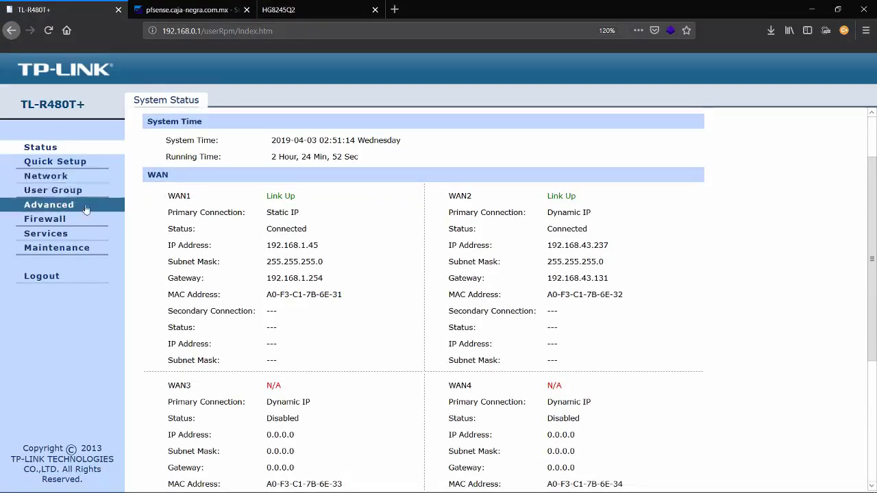
# Check the pfSense Gateways widget showing Gateway0 at 192.168.0.1 Online with 0.0% loss
pyautogui.click(174, 8)
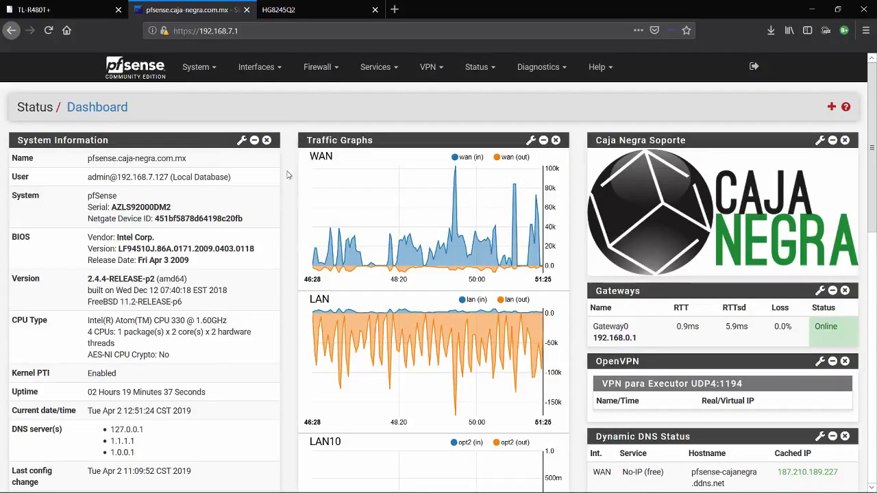
pyautogui.scroll(-3, 287, 175)
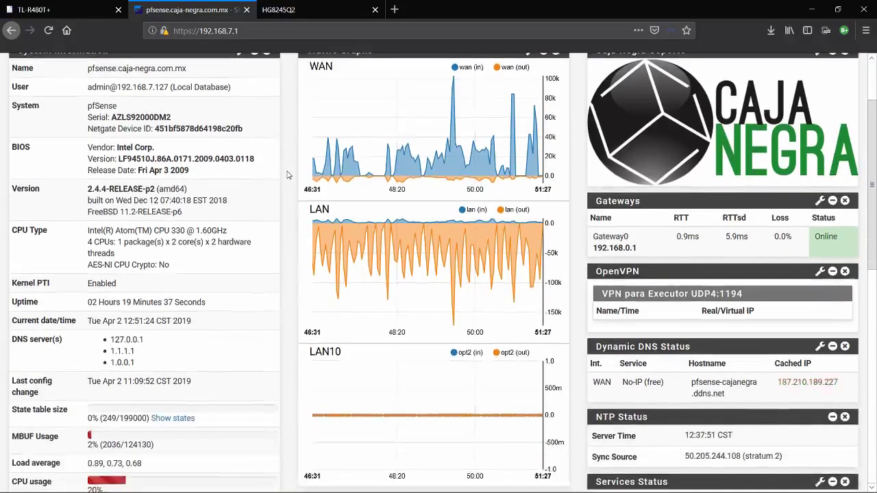
pyautogui.scroll(3, 288, 175)
pyautogui.scroll(-1, 288, 175)
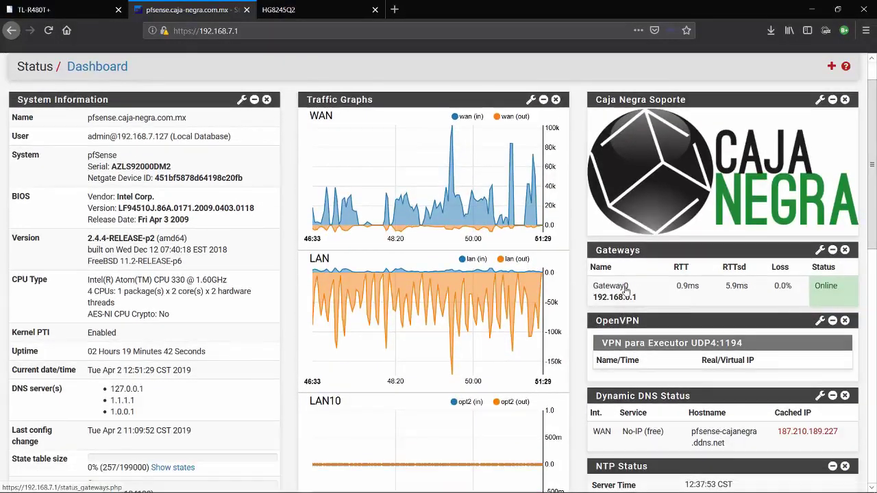
pyautogui.moveTo(644, 299); pyautogui.dragTo(591, 304)
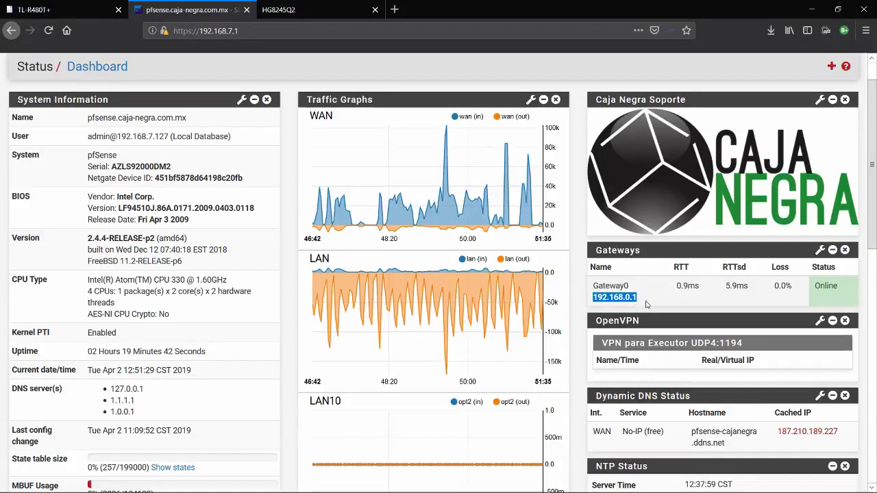
pyautogui.click(645, 305)
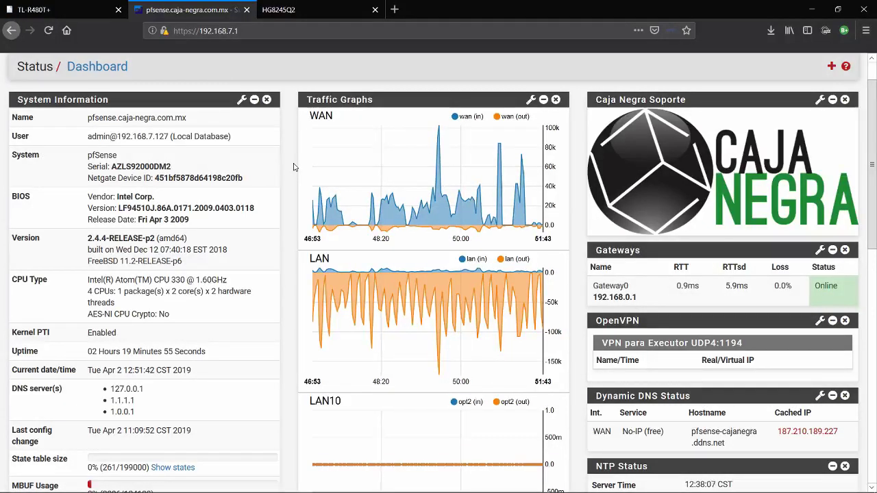
pyautogui.scroll(1, 288, 153)
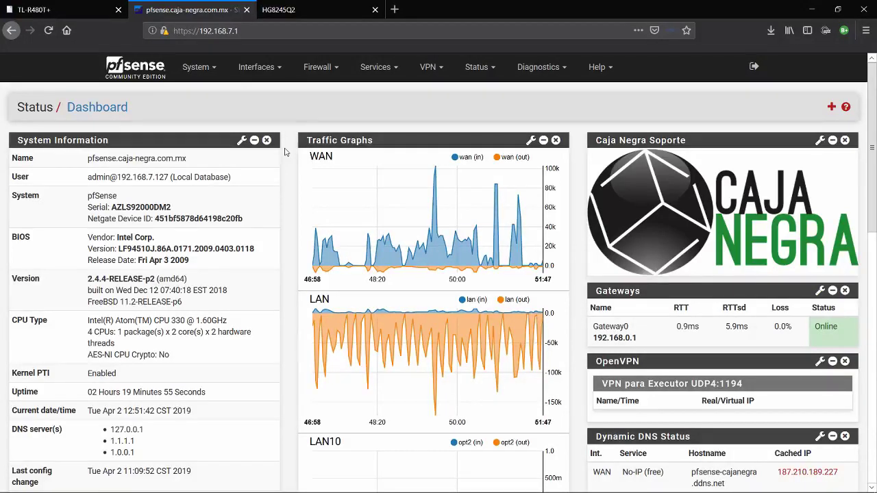
# Launch a Command Prompt and run ipconfig to list the network adapters
pyautogui.press('super+r')
pyautogui.write('cmd')
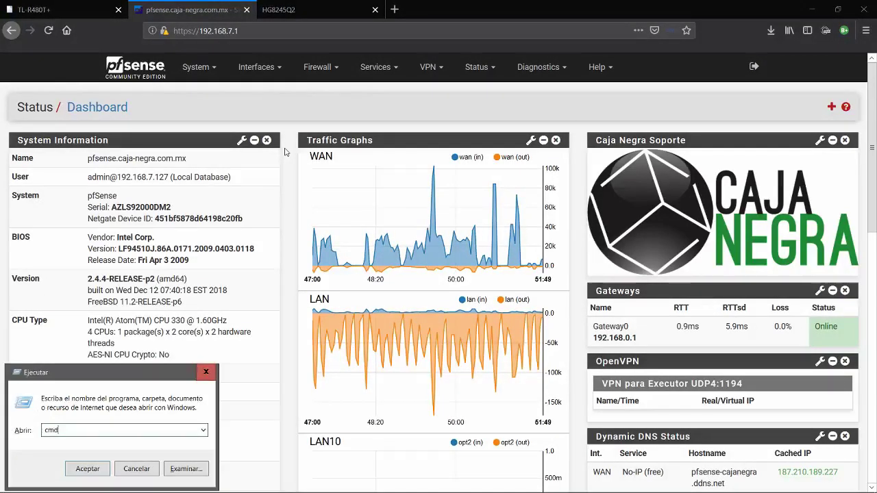
pyautogui.press('Return')
pyautogui.write('ipc')
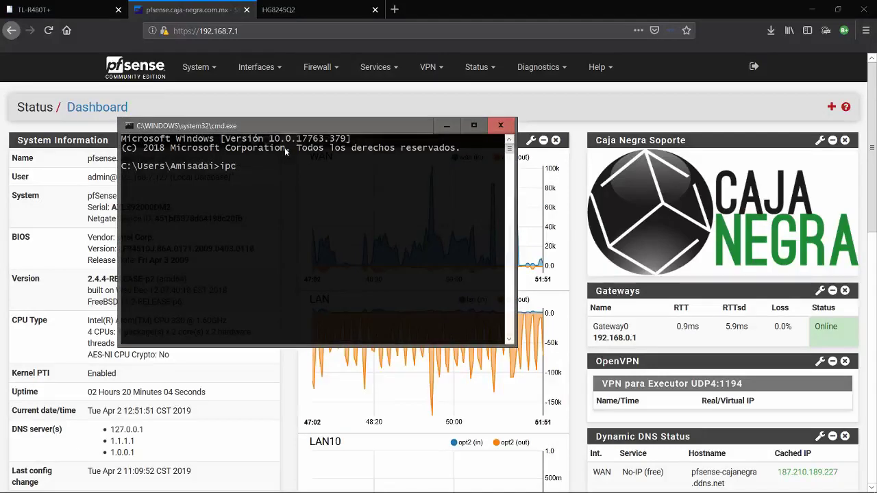
pyautogui.write('onfig')
pyautogui.press('Return')
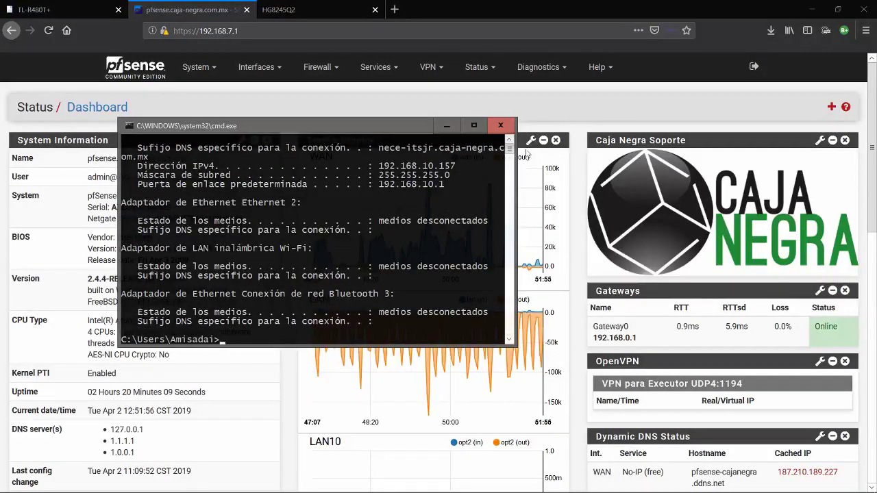
# Scroll to the top to read the Ethernet adapter's 192.168.10.157 address and 192.168.10.1 gateway
pyautogui.click(509, 139)
pyautogui.click(509, 139)
pyautogui.click(509, 140)
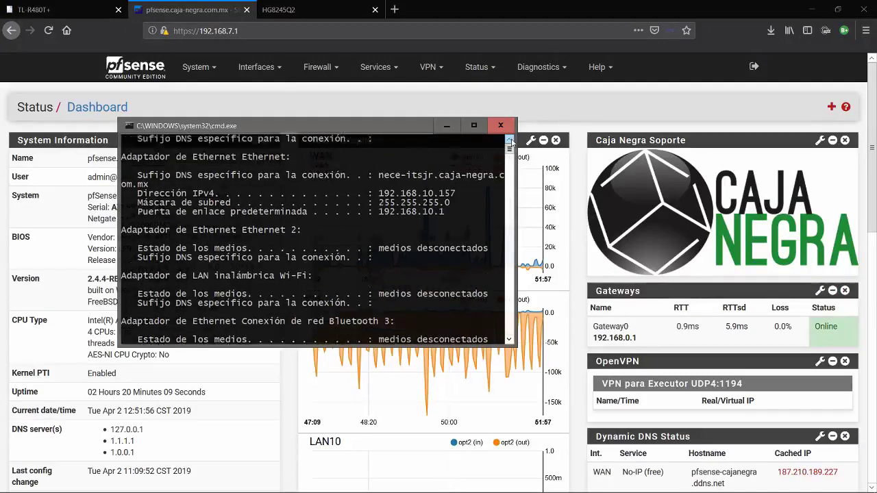
pyautogui.click(509, 140)
pyautogui.scroll(3, 511, 142)
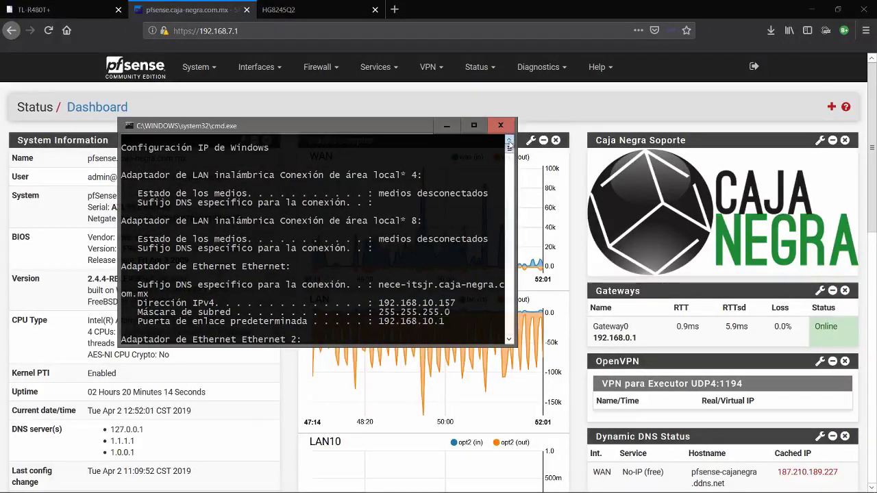
# Close the console, review pfSense traffic graphs, pfBlockerNG and services, then bring up the yEd diagram
pyautogui.click(507, 129)
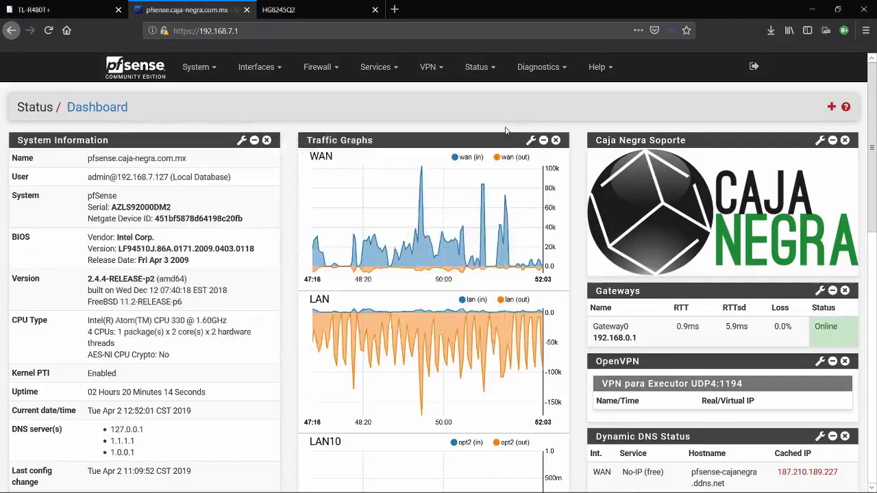
pyautogui.scroll(-3, 283, 171)
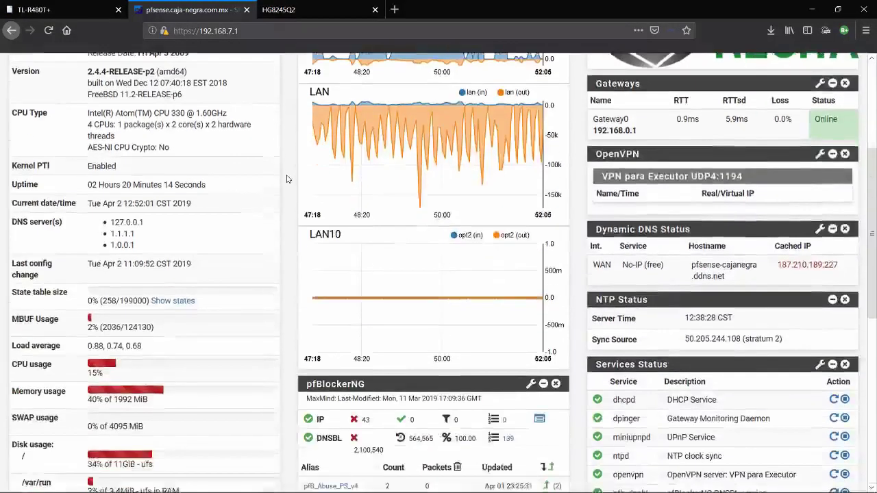
pyautogui.scroll(-2, 287, 179)
pyautogui.scroll(-3, 287, 179)
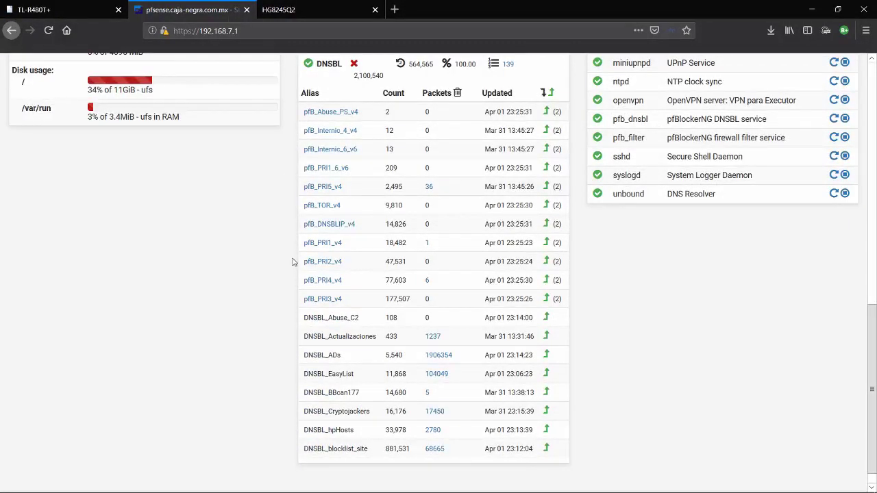
pyautogui.scroll(10, 293, 261)
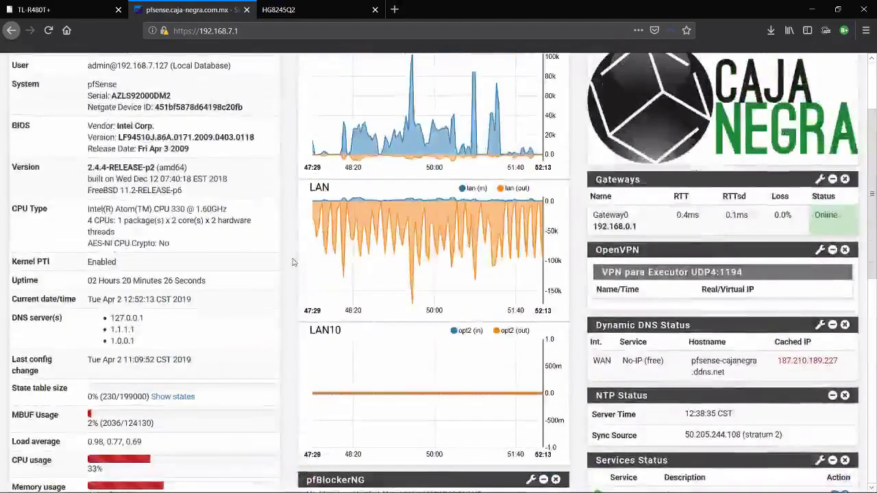
pyautogui.scroll(-1, 292, 261)
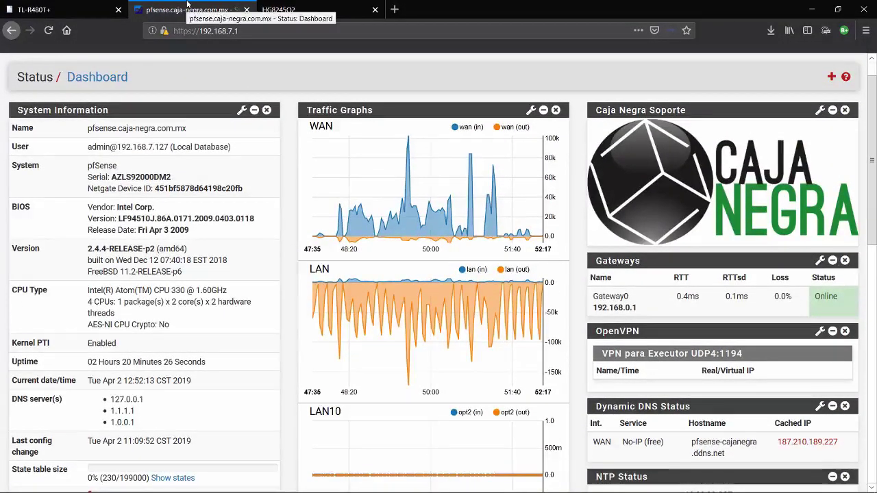
pyautogui.click(45, 7)
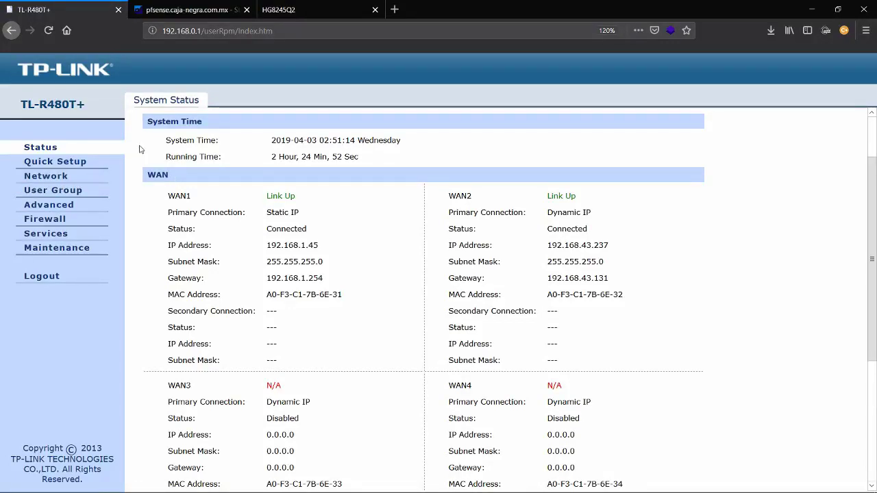
pyautogui.hotkey('alt', 'Tab')
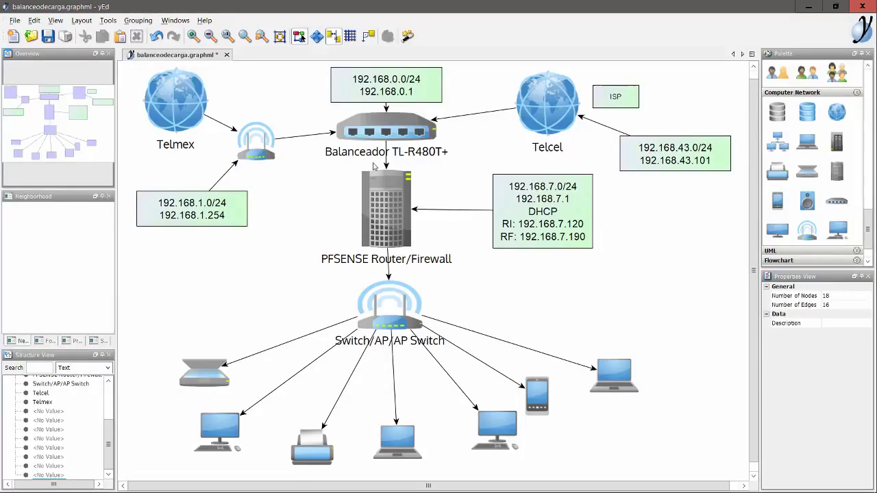
# Inspect the Telmex, Telcel and PFSENSE diagram nodes, then go back to the router's status page
pyautogui.click(176, 101)
pyautogui.click(535, 118)
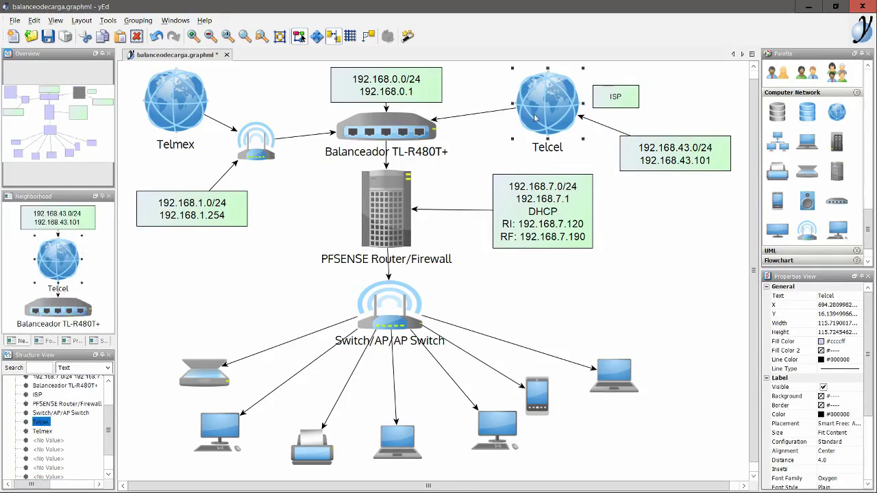
pyautogui.click(191, 113)
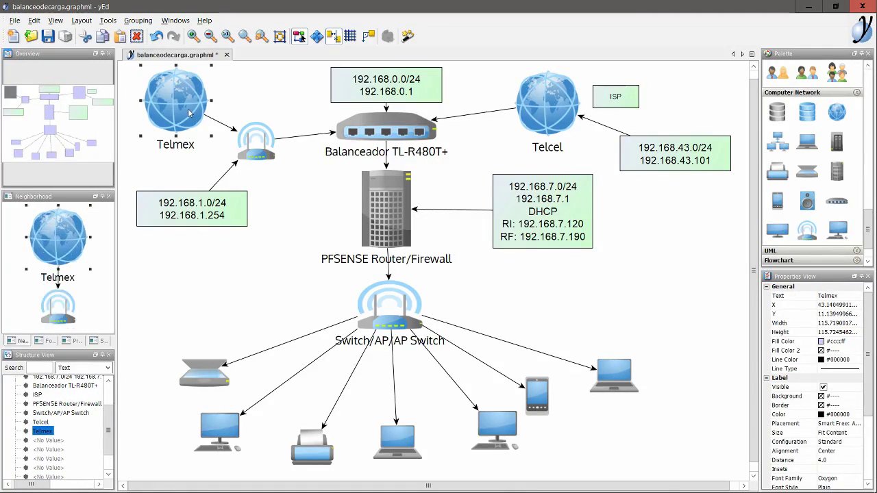
pyautogui.click(540, 107)
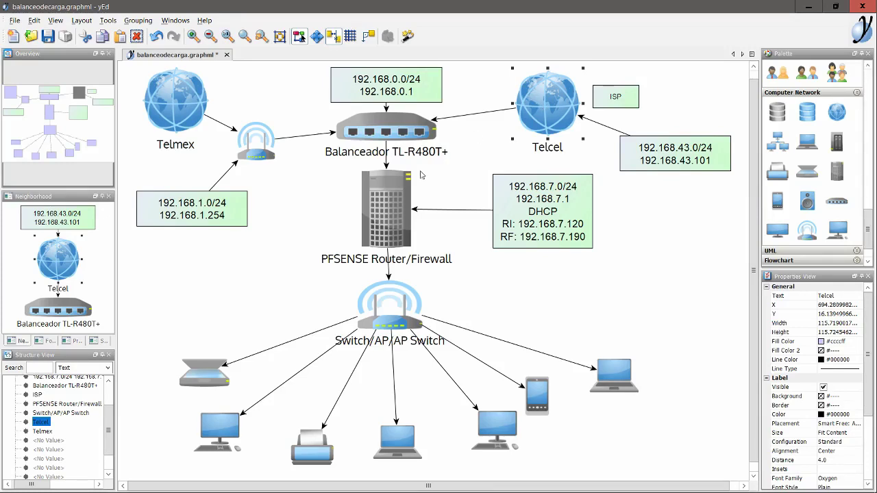
pyautogui.click(393, 207)
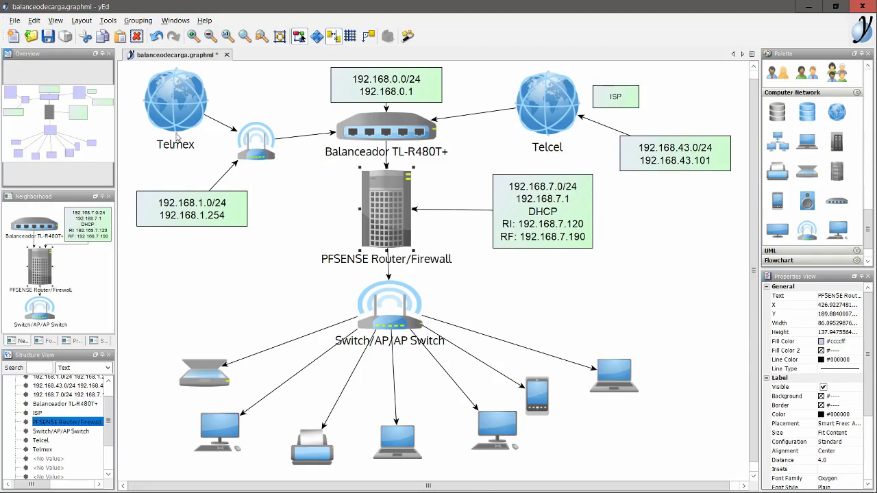
pyautogui.hotkey('alt', 'Tab')
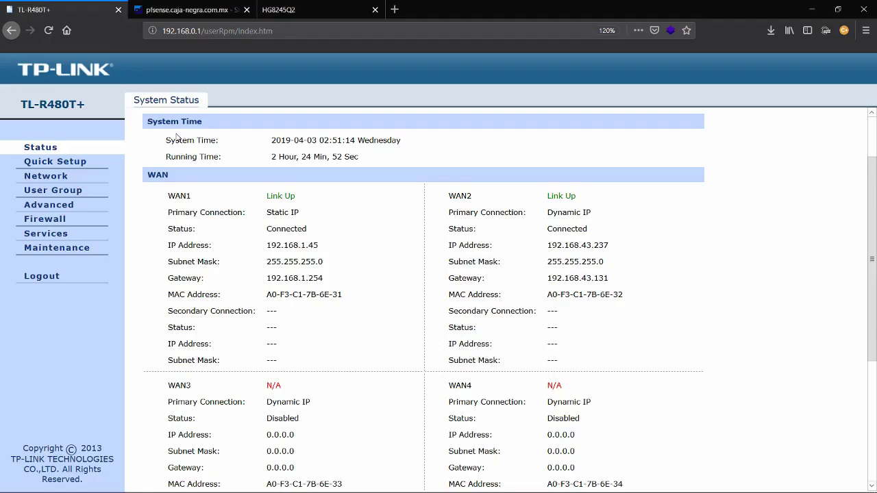
# Return from the router's status page to the balanceodecarga.graphml diagram in yEd
pyautogui.hotkey('alt', 'Tab')
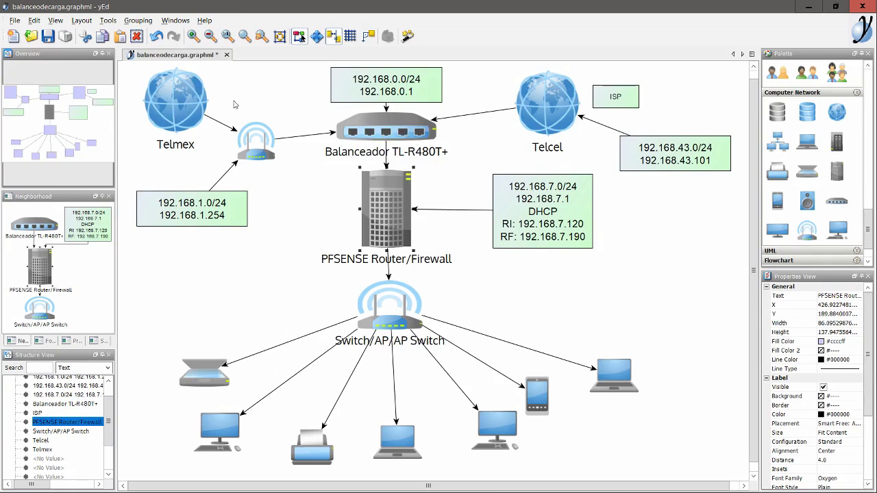
pyautogui.click(387, 130)
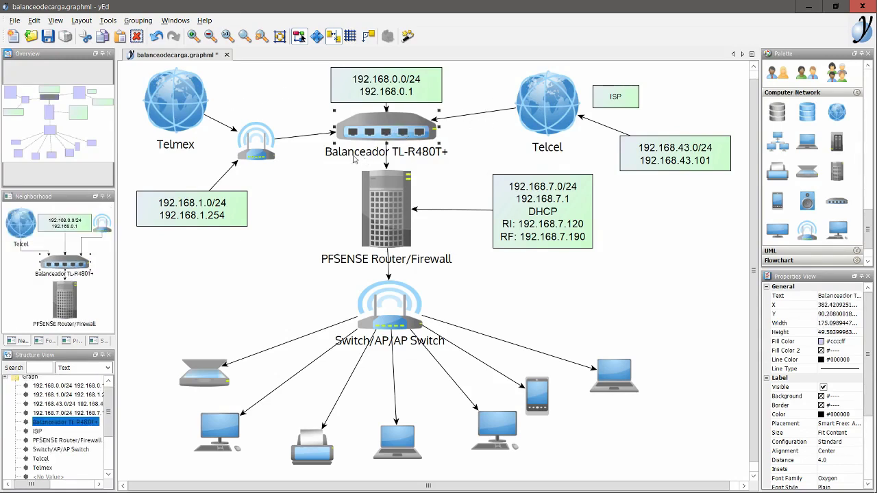
pyautogui.click(390, 206)
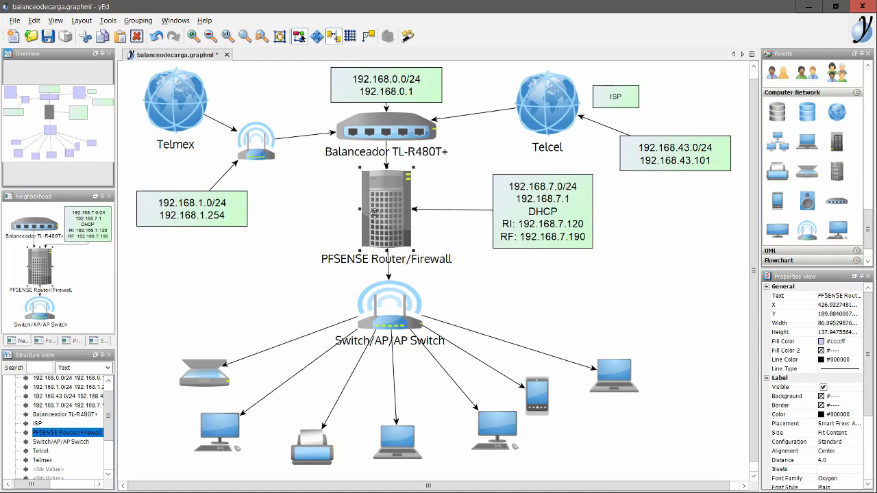
pyautogui.click(355, 139)
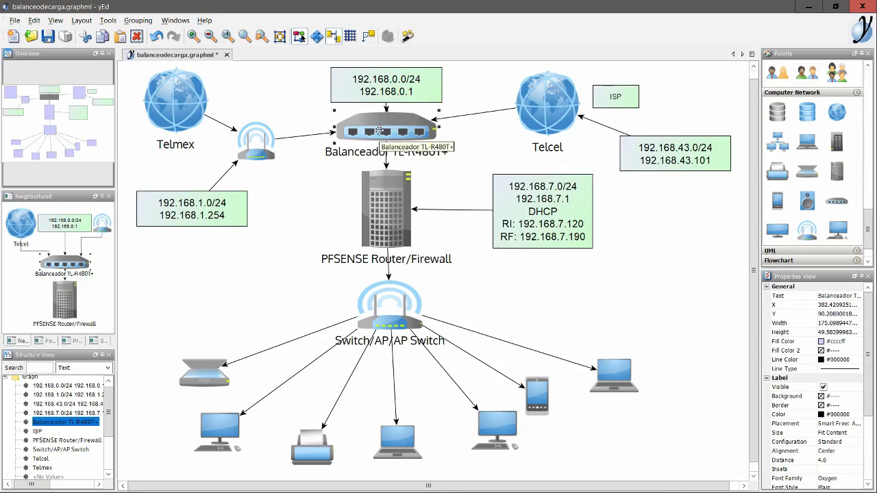
pyautogui.click(175, 104)
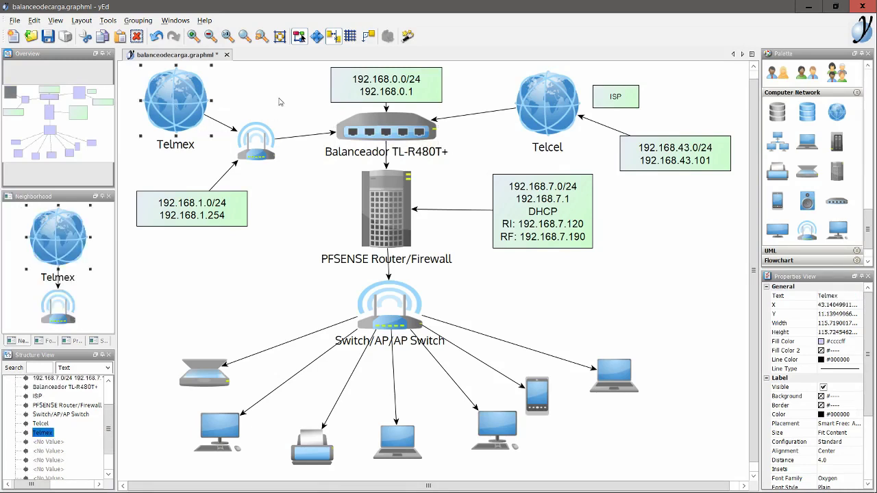
pyautogui.click(543, 97)
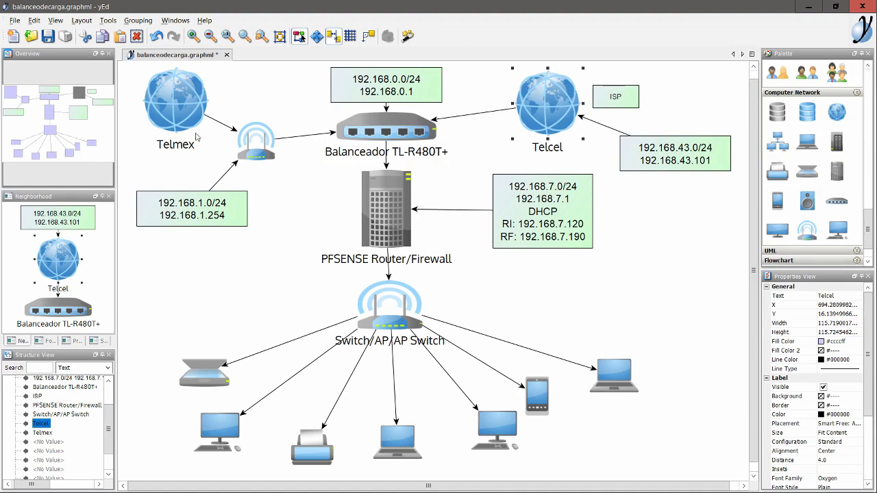
pyautogui.click(173, 125)
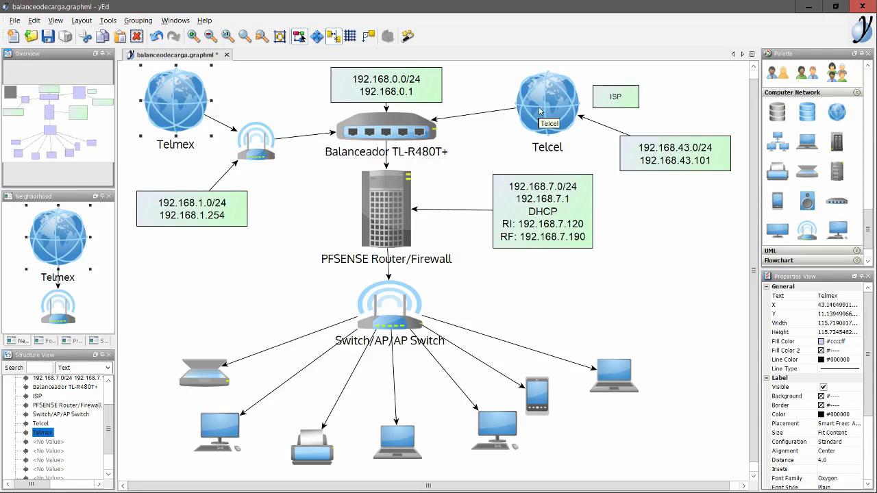
pyautogui.click(406, 147)
pyautogui.click(388, 138)
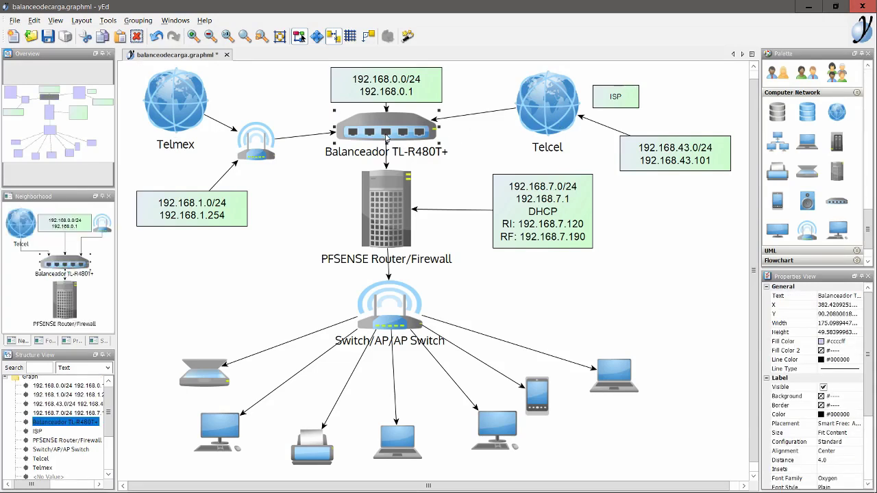
pyautogui.click(545, 101)
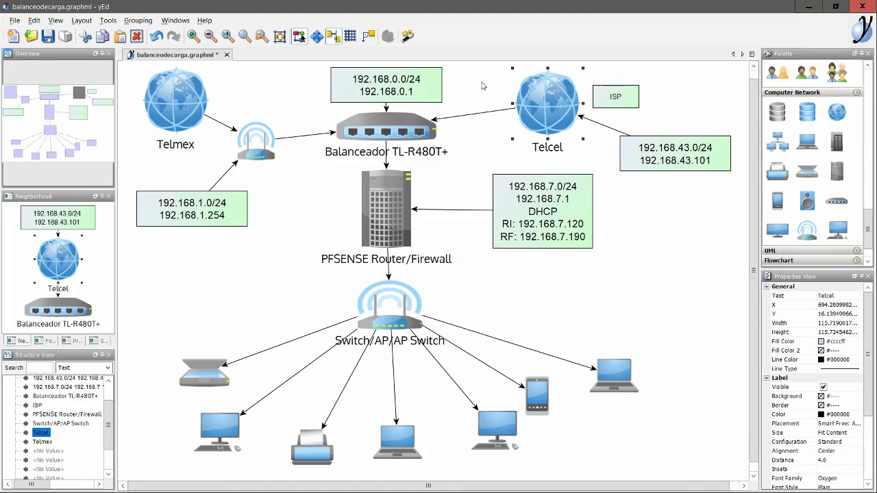
# Inspect the Balanceador TL-R480T+ and PFSENSE nodes, then return to the router's System Status page
pyautogui.click(305, 222)
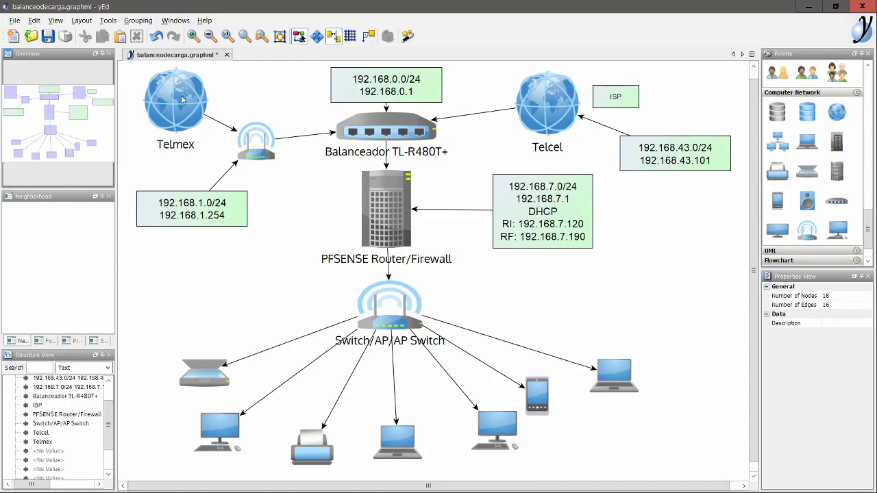
pyautogui.click(378, 133)
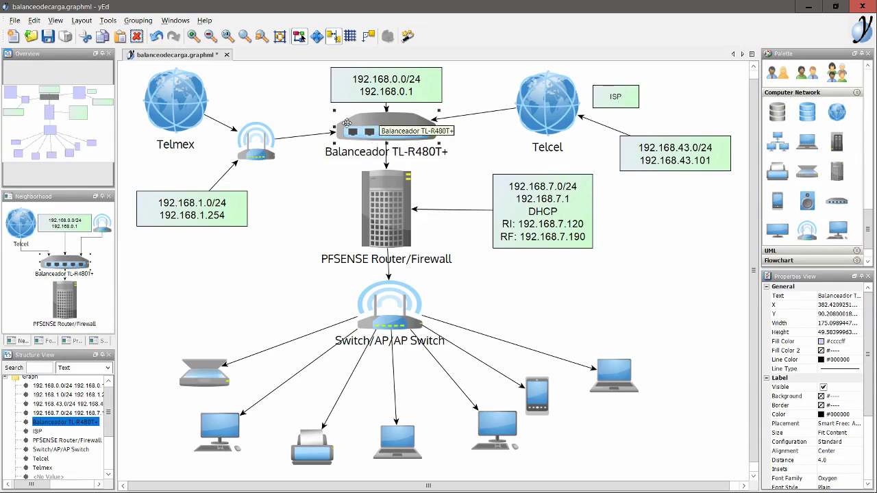
pyautogui.click(382, 220)
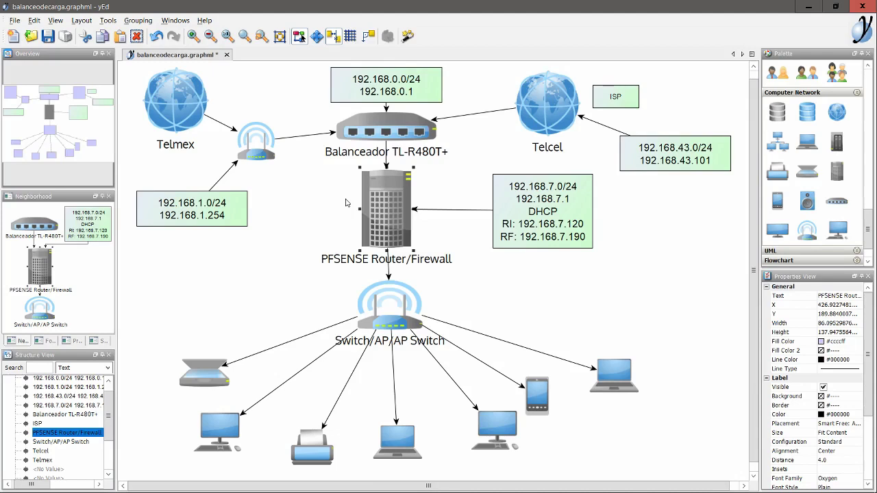
pyautogui.click(259, 183)
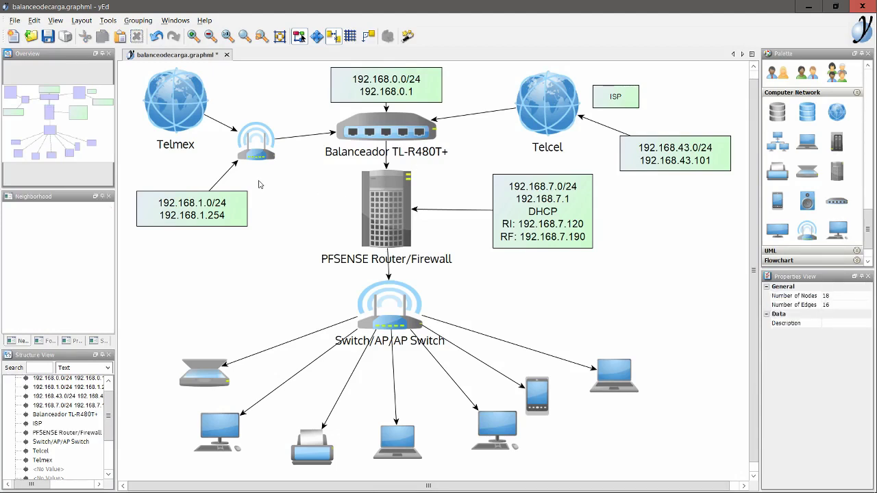
pyautogui.click(382, 222)
pyautogui.click(335, 215)
pyautogui.hotkey('alt', 'Tab')
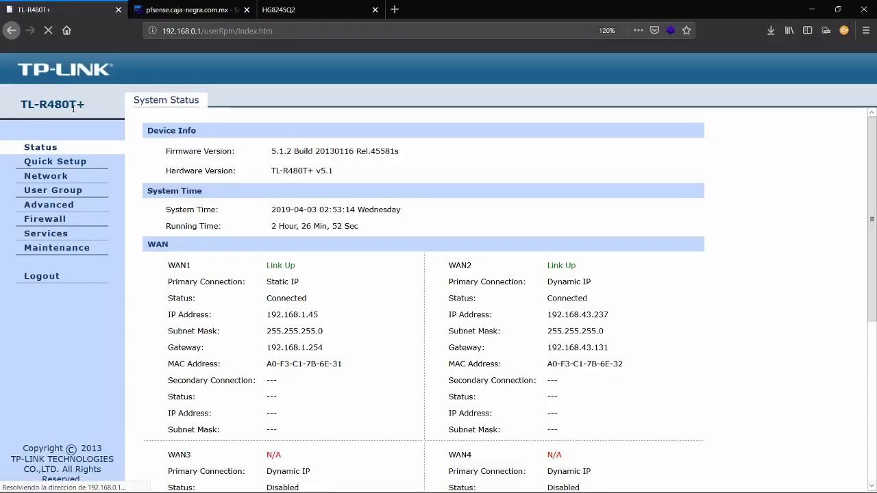
# Go to Advanced > Traffic Control, showing bandwidth control disabled with both WANs at 100000 Kbps
pyautogui.click(49, 205)
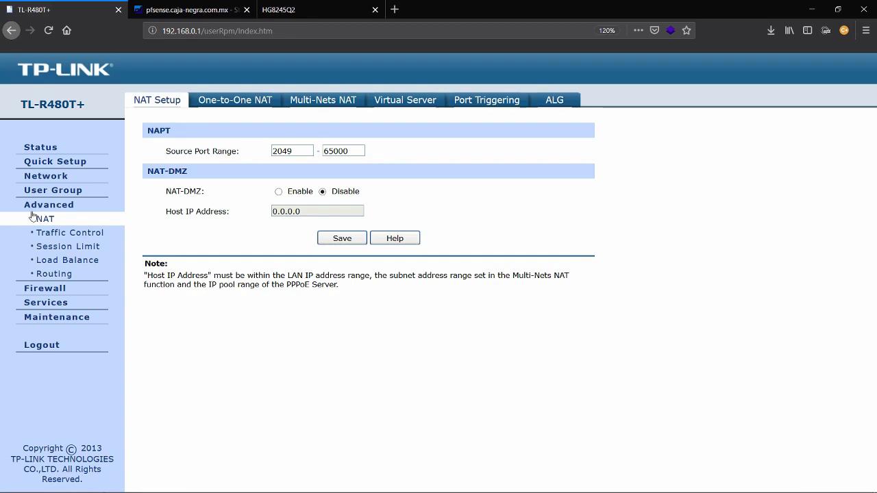
pyautogui.click(70, 233)
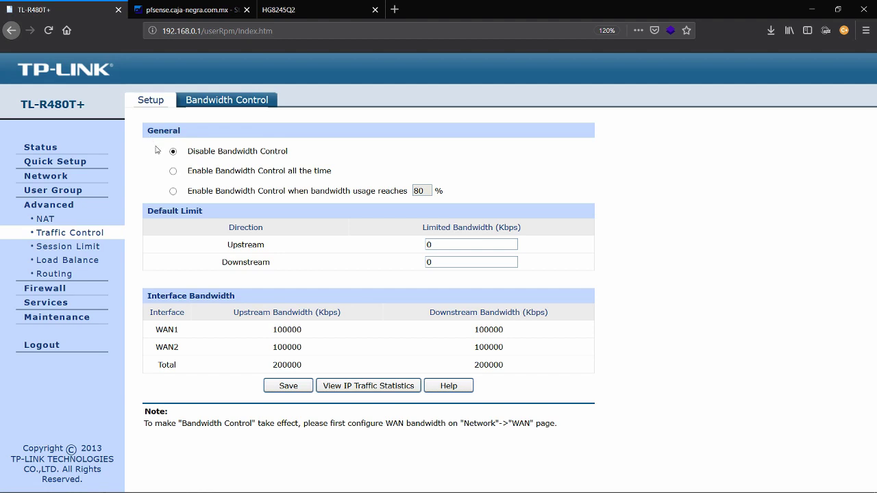
# Choose 'Enable Bandwidth Control all the time', then switch back to the yEd diagram
pyautogui.moveTo(153, 149); pyautogui.dragTo(347, 180)
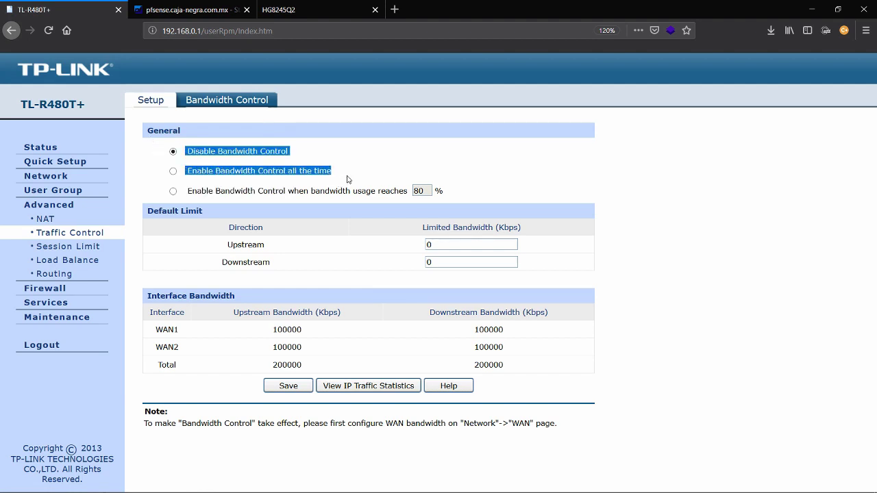
pyautogui.click(458, 203)
pyautogui.moveTo(459, 202); pyautogui.dragTo(165, 156)
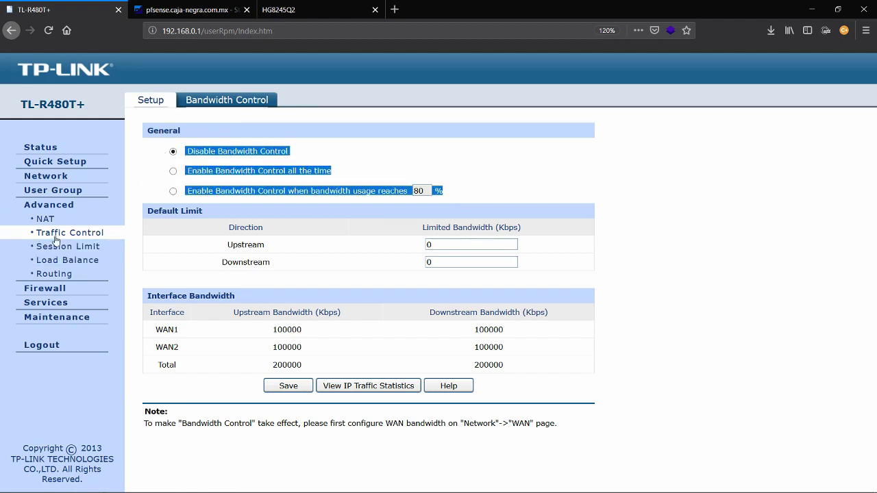
pyautogui.moveTo(151, 150); pyautogui.dragTo(354, 176)
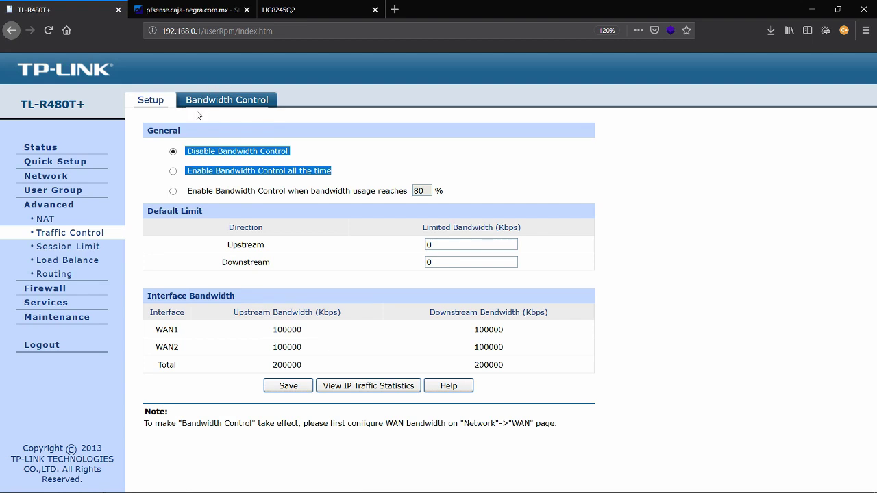
pyautogui.click(159, 164)
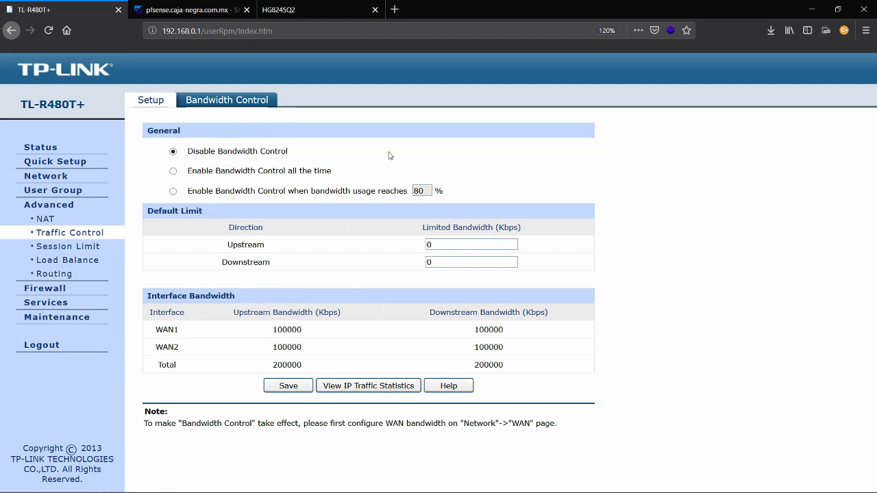
pyautogui.click(172, 172)
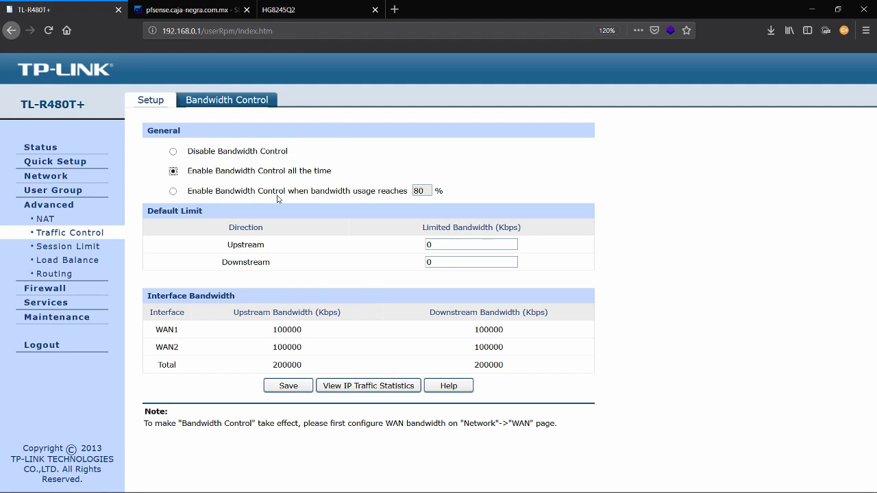
pyautogui.hotkey('alt', 'Tab')
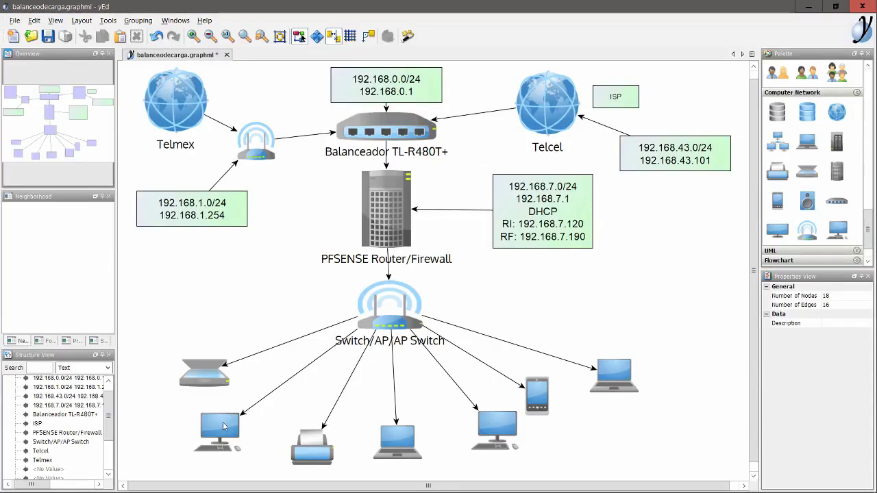
# Select the desktop, Telcel, second desktop, phone, laptop and Telmex nodes in the yEd diagram
pyautogui.click(222, 425)
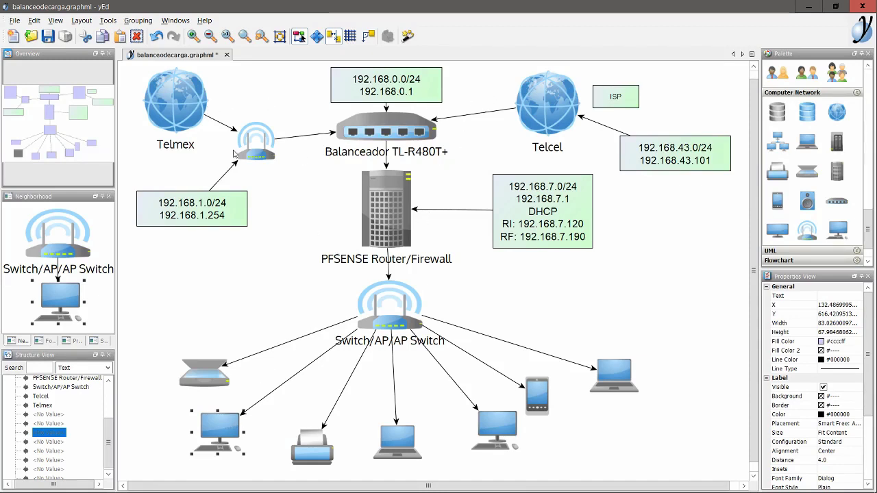
pyautogui.click(540, 110)
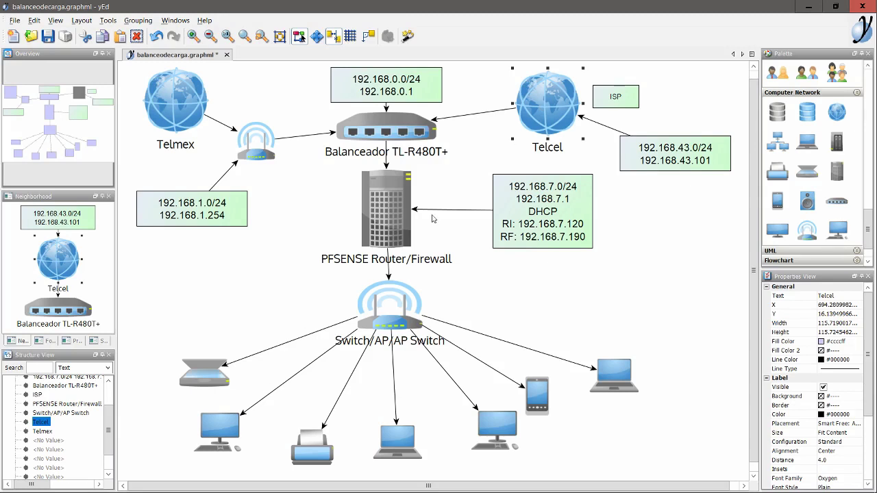
pyautogui.click(500, 423)
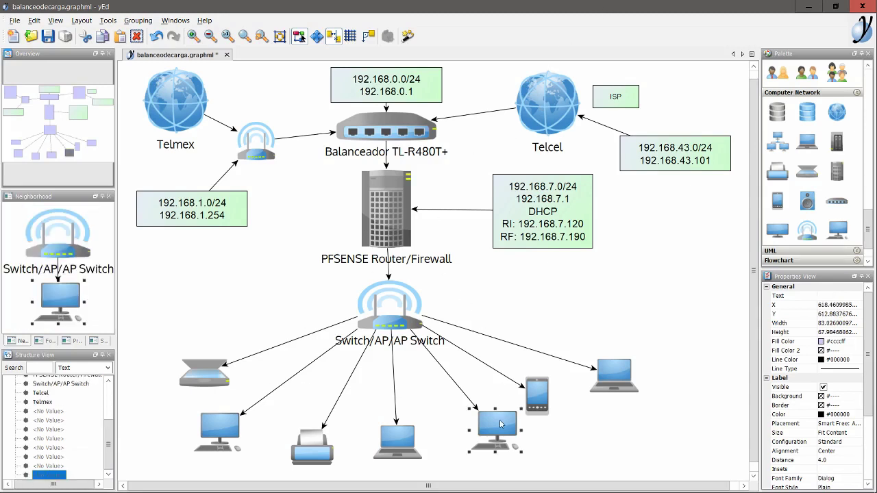
pyautogui.click(542, 392)
pyautogui.click(601, 371)
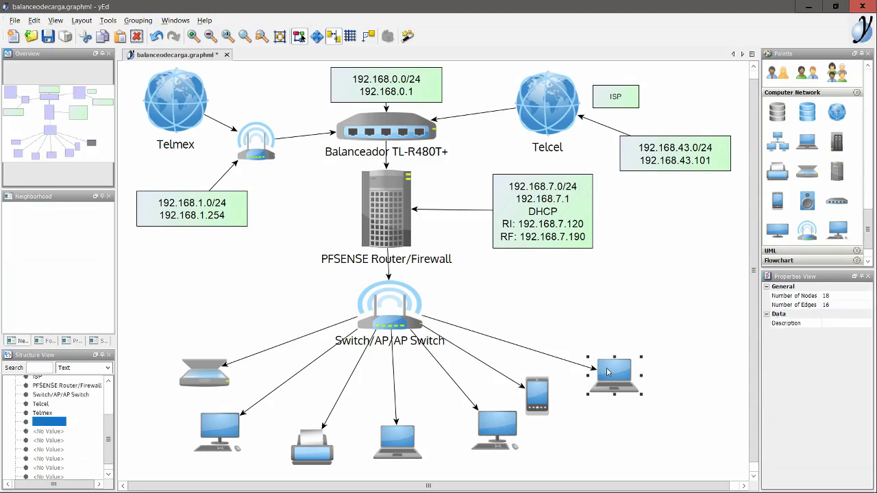
pyautogui.click(172, 101)
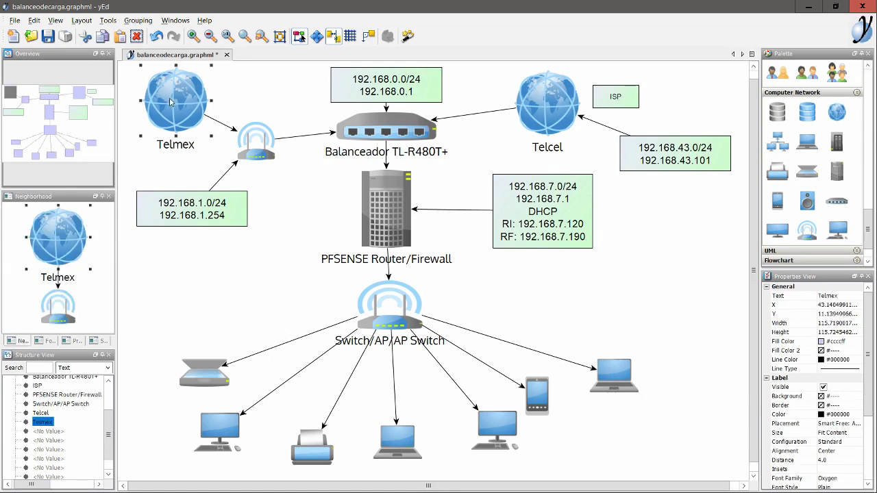
# Glance at the router admin page, then select the Telmex and Telcel labels in the diagram
pyautogui.hotkey('alt', 'Tab')
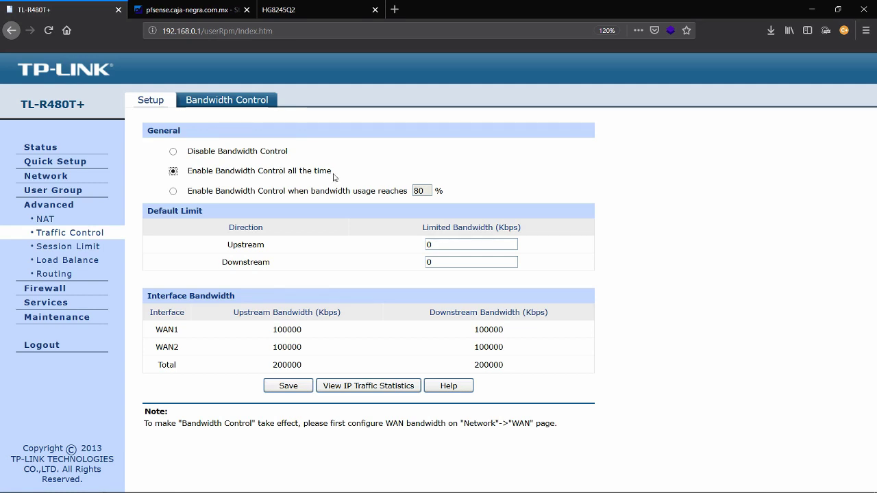
pyautogui.hotkey('alt', 'Tab')
pyautogui.click(166, 141)
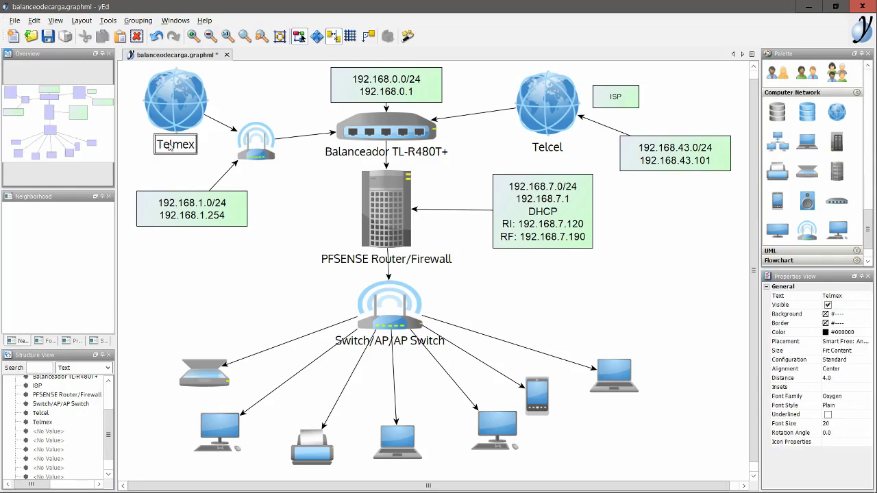
pyautogui.click(550, 150)
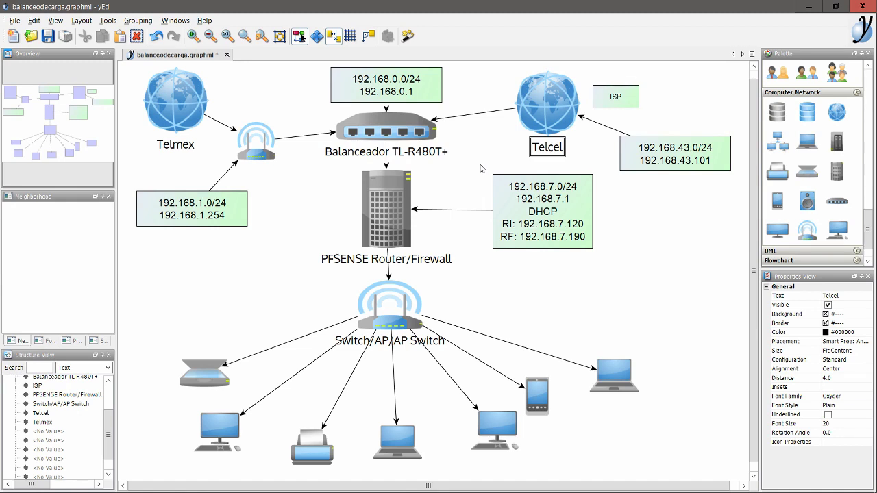
# Set Bandwidth Control to apply only when bandwidth usage reaches 80%
pyautogui.hotkey('alt', 'Tab')
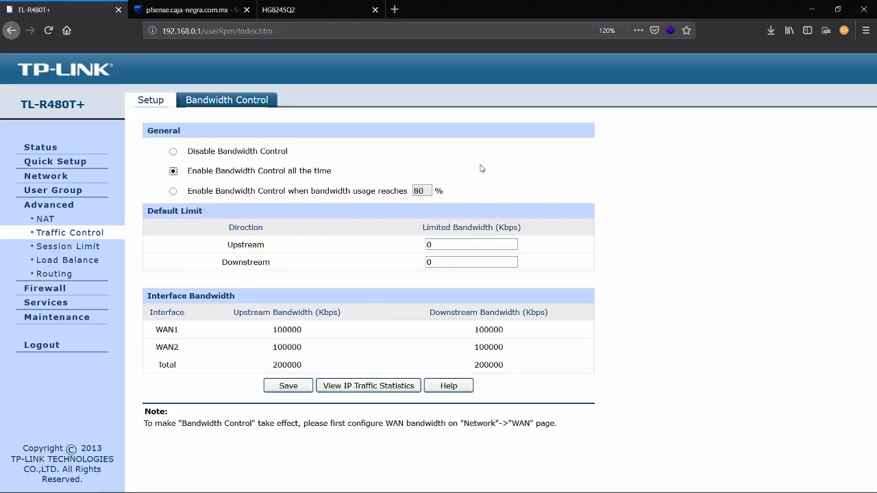
pyautogui.click(174, 192)
pyautogui.hotkey('alt', 'Tab')
pyautogui.hotkey('alt', 'Tab')
pyautogui.hotkey('alt', 'Tab')
pyautogui.click(366, 203)
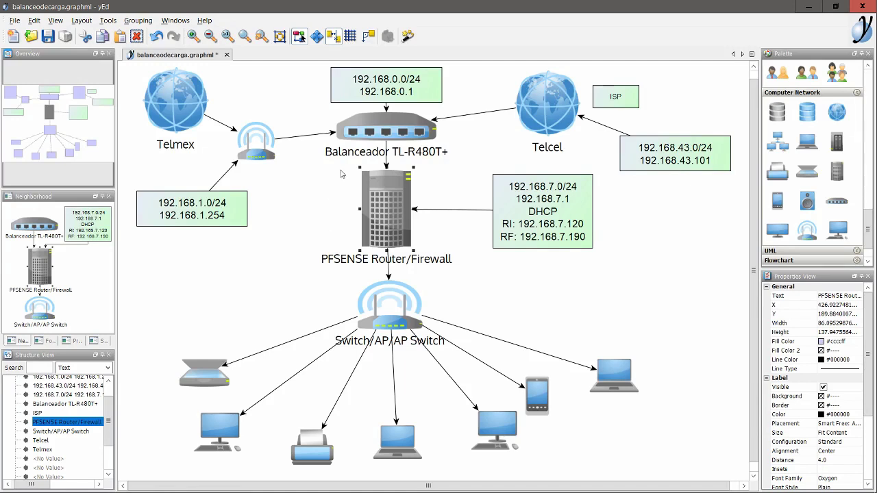
pyautogui.click(364, 129)
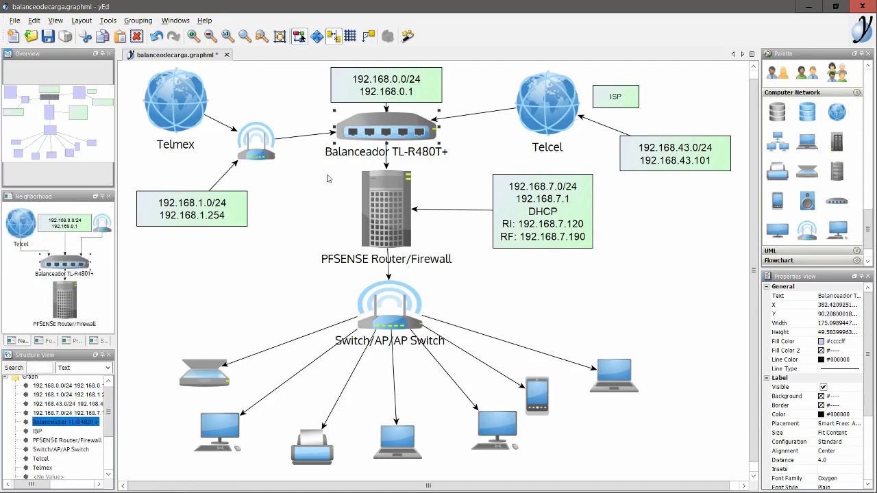
pyautogui.hotkey('alt', 'Tab')
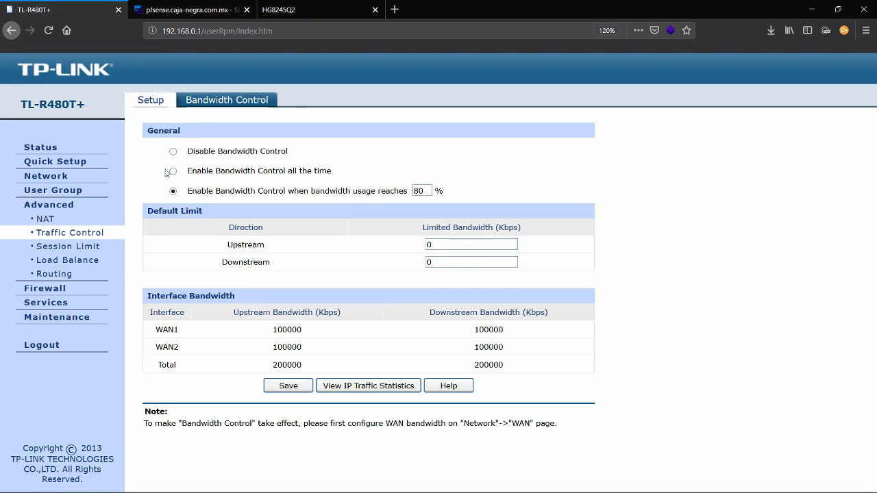
pyautogui.hotkey('alt', 'Tab')
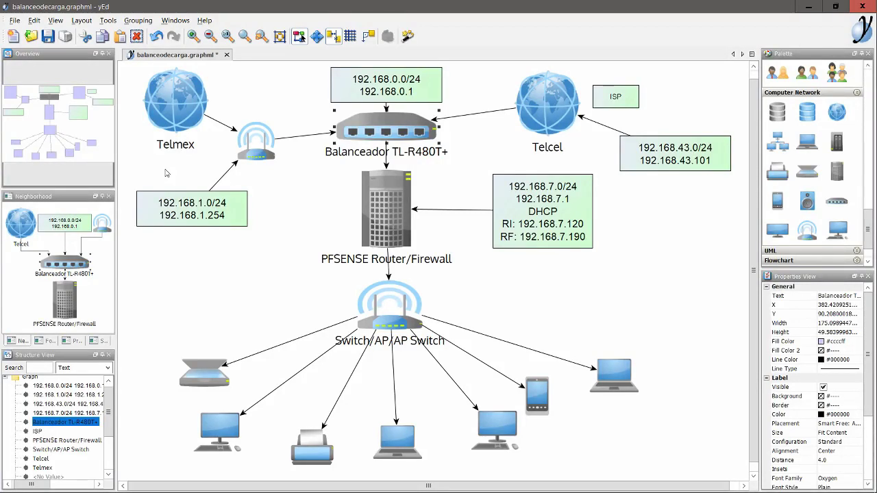
pyautogui.hotkey('alt', 'Tab')
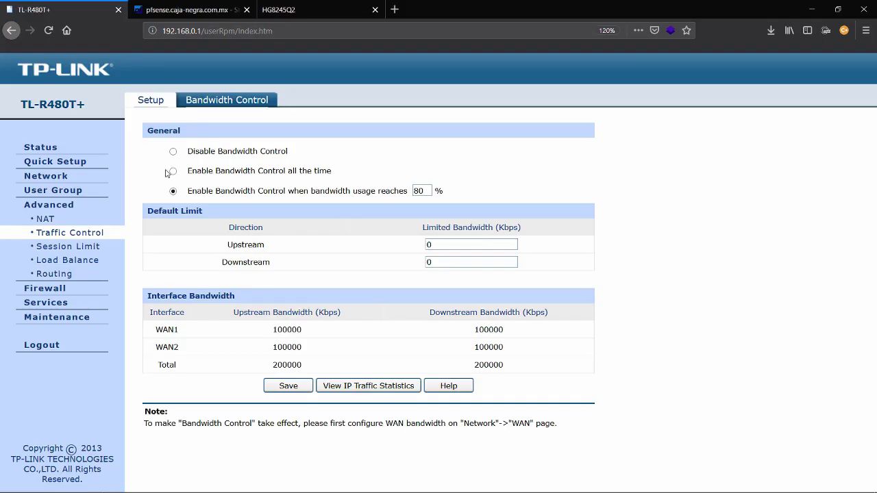
# Switch bandwidth control to always-on, then back to Disable Bandwidth Control
pyautogui.click(173, 172)
pyautogui.click(173, 152)
pyautogui.moveTo(336, 177); pyautogui.dragTo(193, 182)
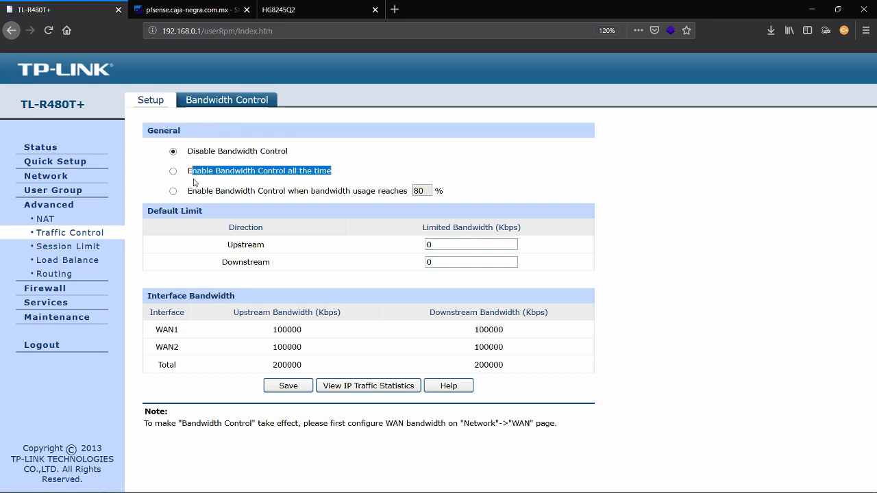
pyautogui.click(189, 171)
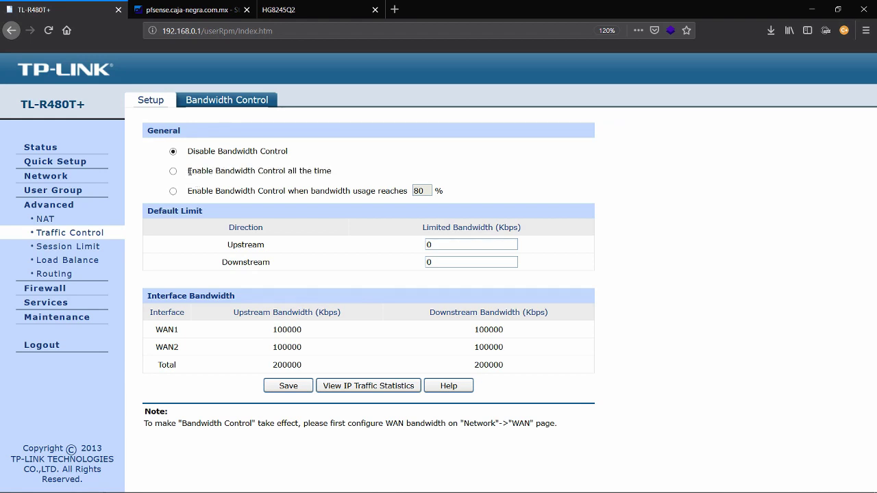
pyautogui.moveTo(298, 151); pyautogui.dragTo(239, 148)
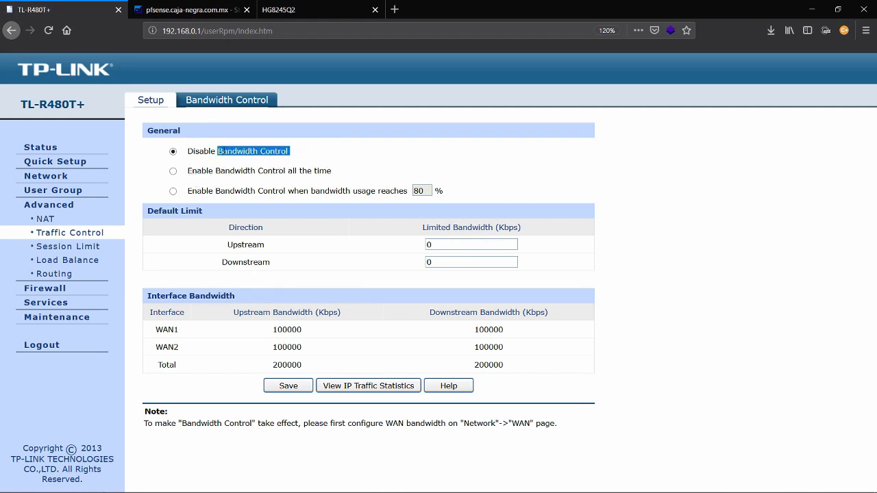
pyautogui.click(355, 135)
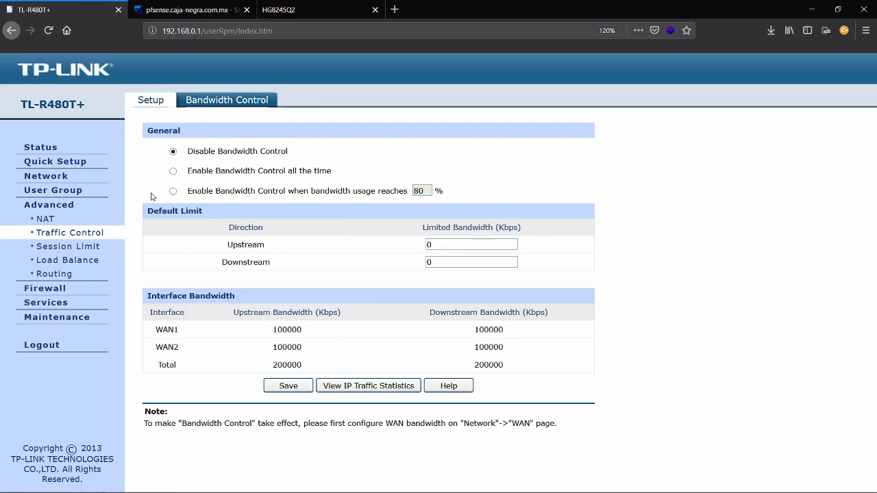
# Open the Bandwidth Control Rule setup form and check the Group dropdown's user group options
pyautogui.click(213, 102)
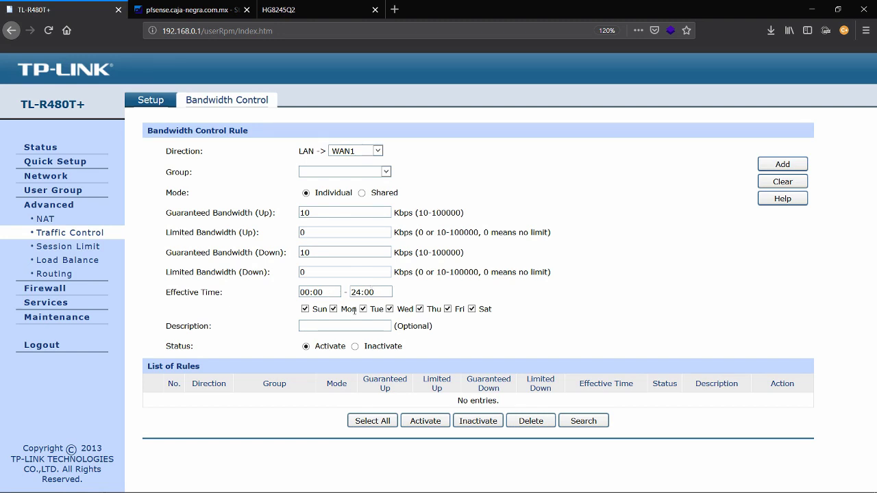
pyautogui.click(384, 172)
pyautogui.click(452, 181)
pyautogui.moveTo(167, 151); pyautogui.dragTo(279, 288)
pyautogui.click(252, 197)
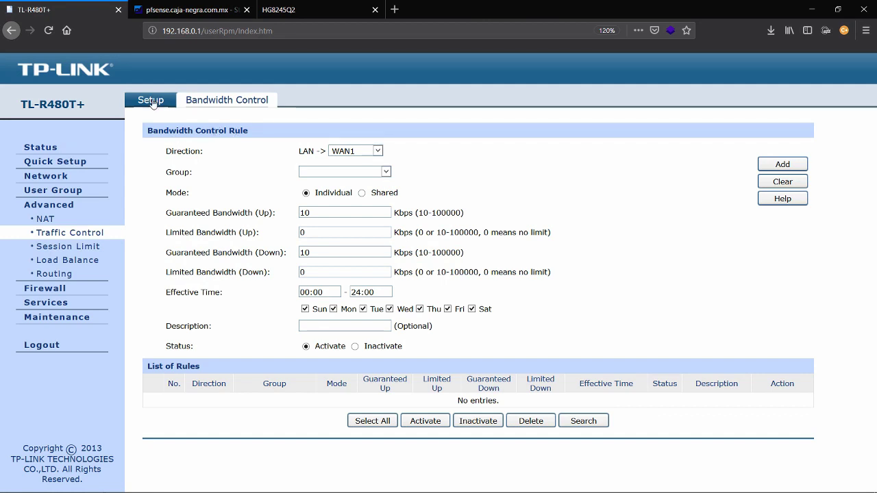
pyautogui.click(227, 100)
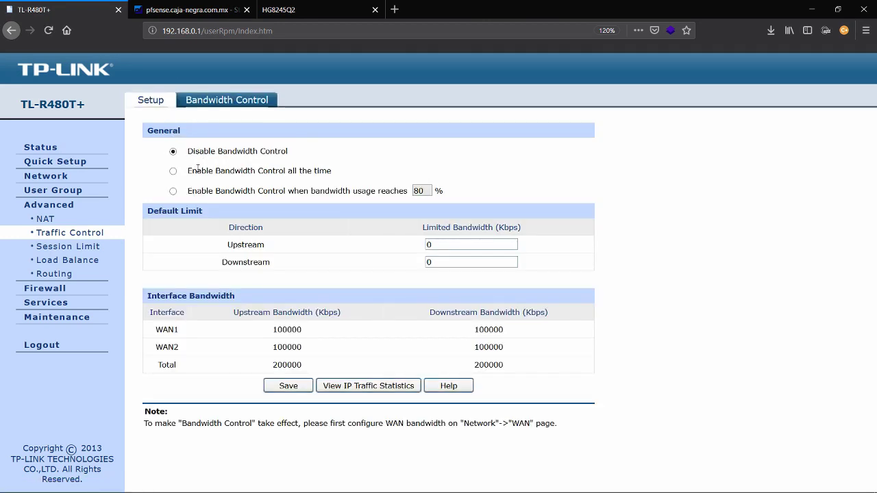
pyautogui.click(150, 100)
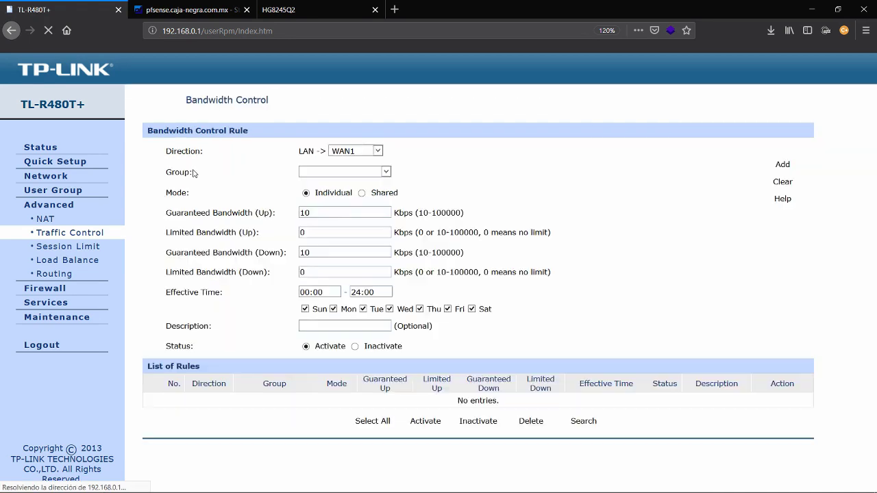
pyautogui.click(366, 175)
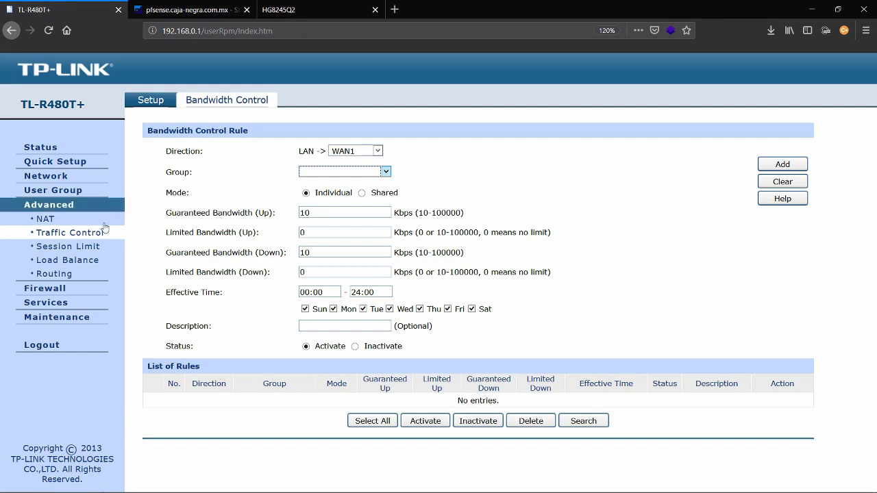
# On the Load Balance page, enable Application Optimized Routing and Bandwidth Based Balance Routing
pyautogui.click(79, 247)
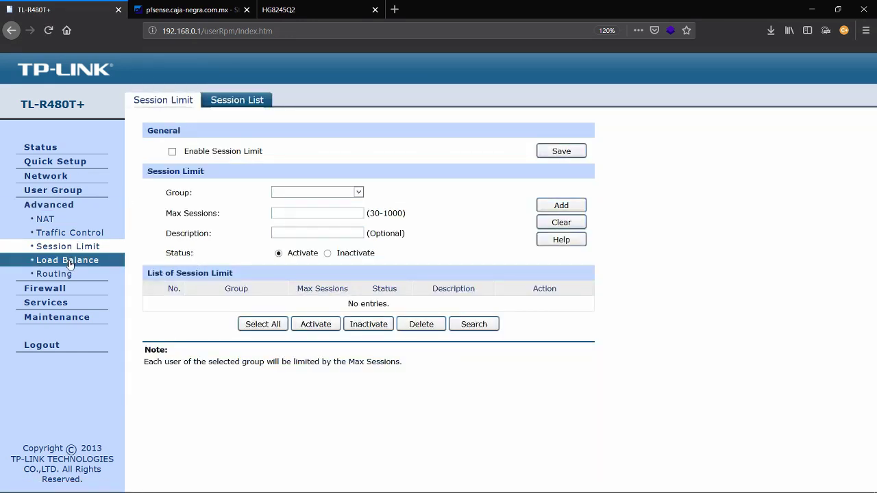
pyautogui.click(63, 265)
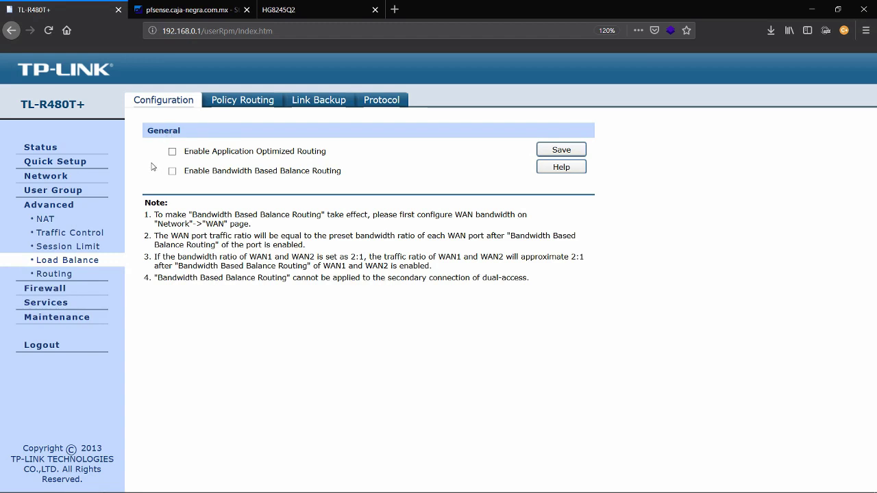
pyautogui.click(172, 152)
pyautogui.click(171, 171)
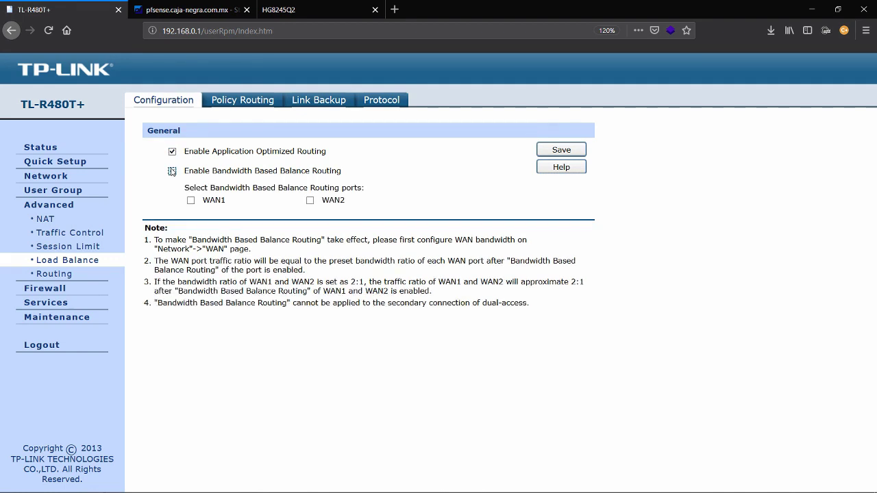
pyautogui.click(172, 171)
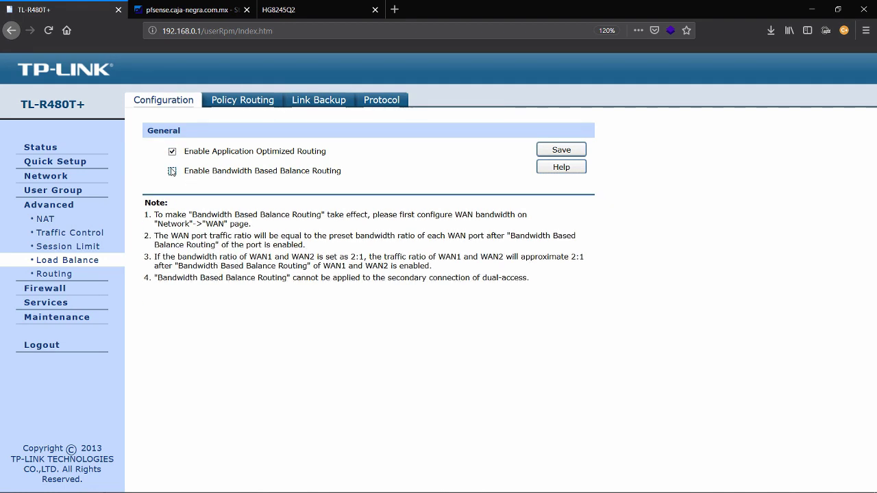
pyautogui.click(172, 172)
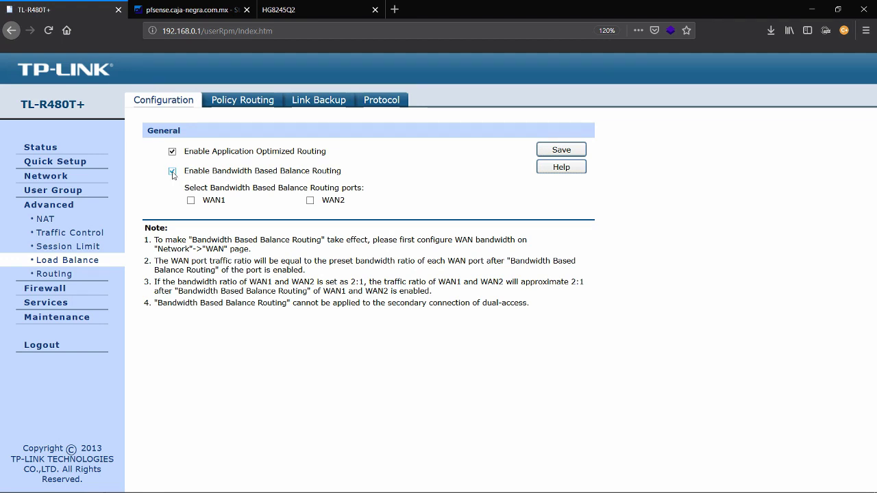
# Disable Application Optimized Routing and Bandwidth Based Balance Routing after briefly ticking WAN1 and WAN2
pyautogui.click(173, 172)
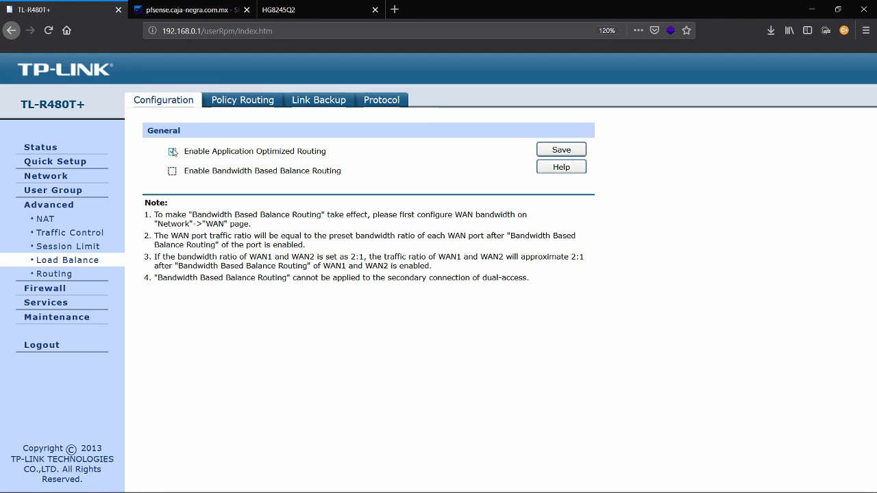
pyautogui.click(173, 152)
pyautogui.click(173, 171)
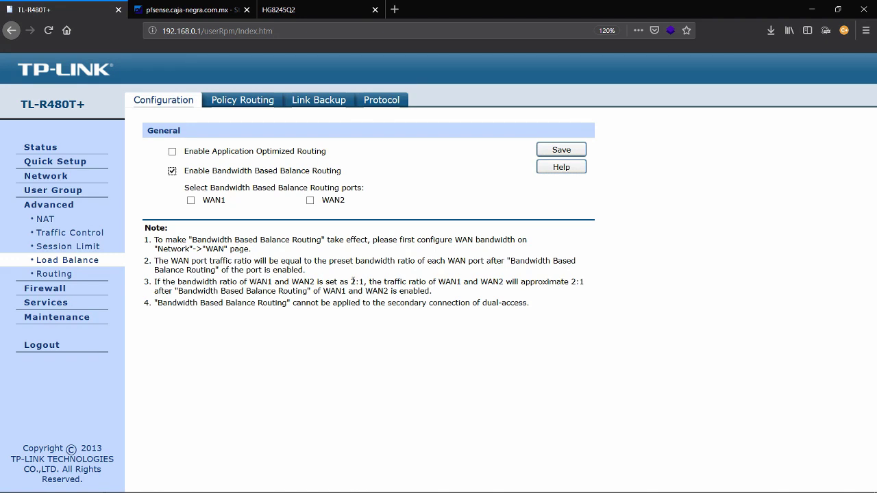
pyautogui.click(192, 201)
pyautogui.click(309, 202)
pyautogui.click(191, 201)
pyautogui.click(172, 171)
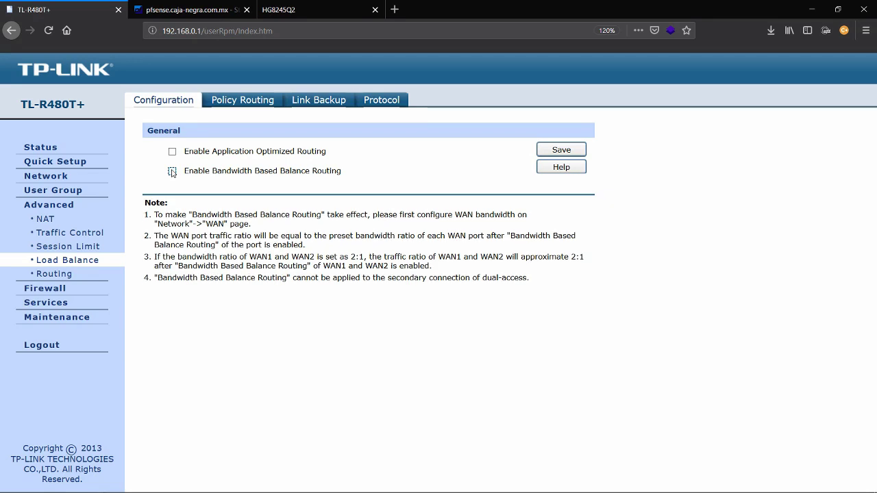
# Under Policy Routing > Link Backup, set WAN1 as primary and WAN2 as backup
pyautogui.click(255, 100)
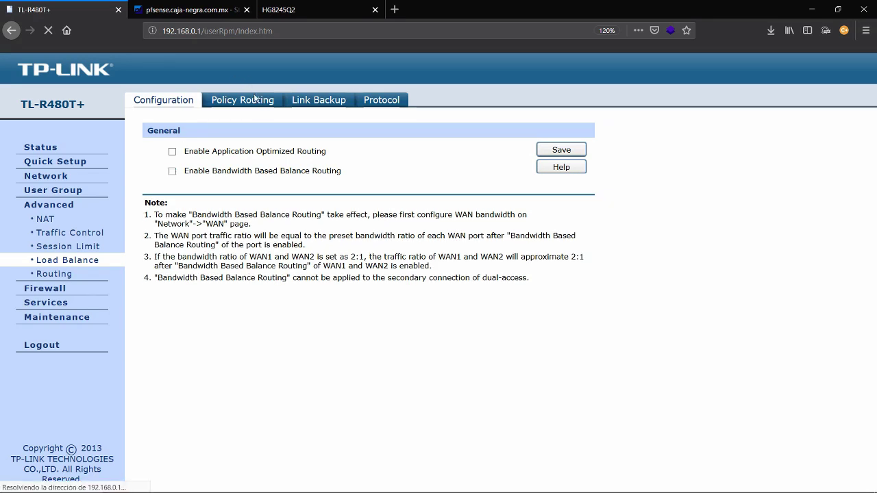
pyautogui.click(313, 102)
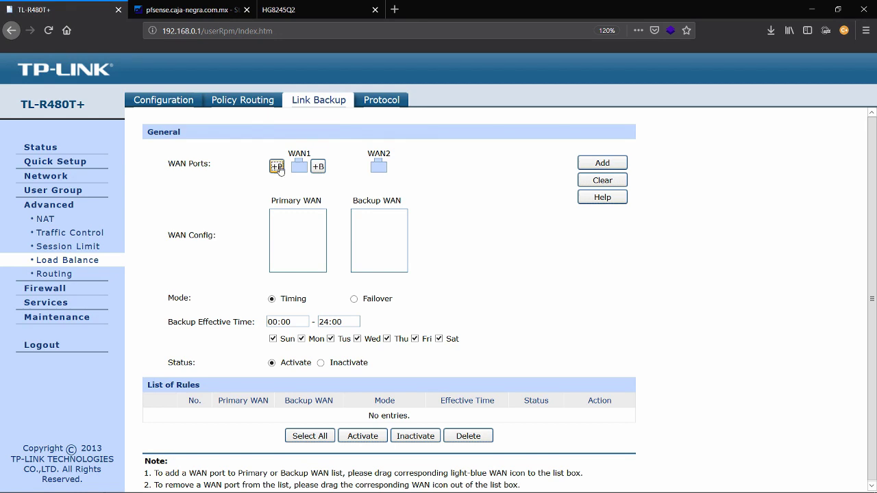
pyautogui.click(277, 167)
pyautogui.click(398, 166)
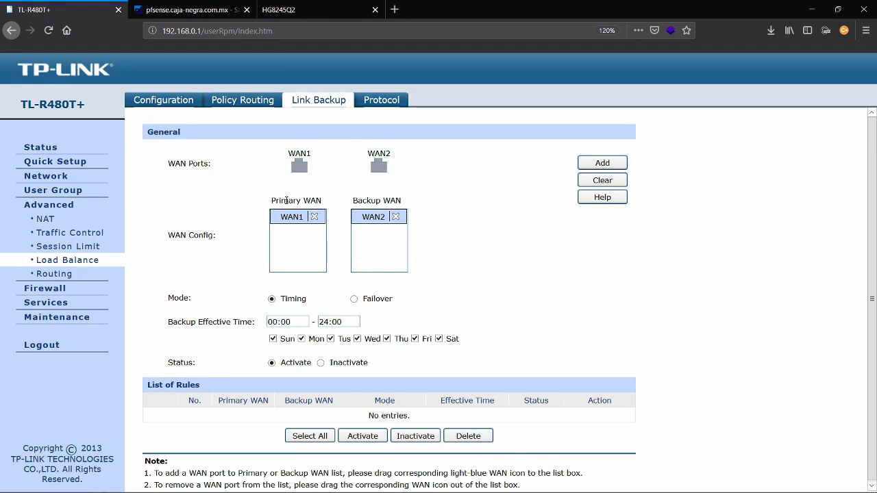
pyautogui.hotkey('alt', 'Tab')
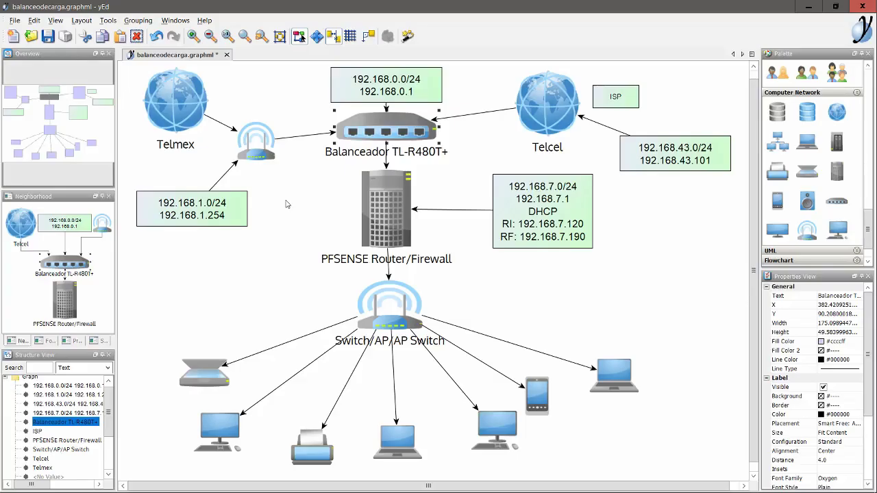
pyautogui.hotkey('alt', 'Tab')
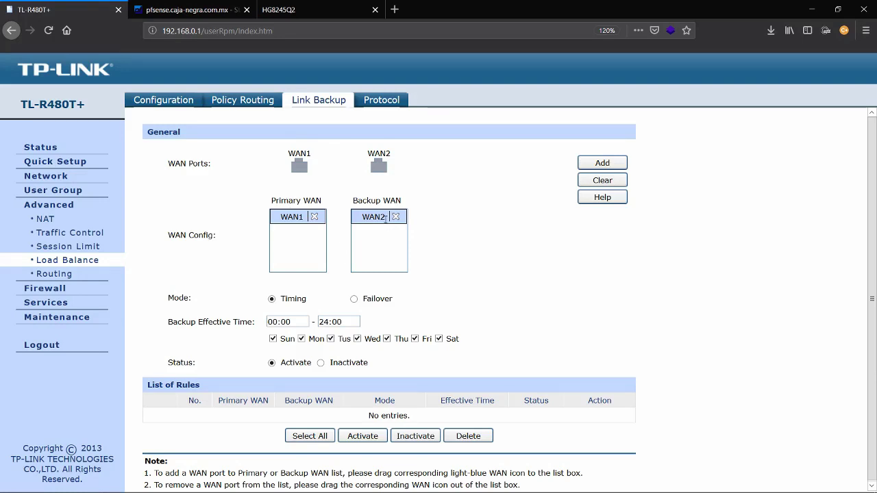
# Swap link backup roles to WAN2 primary and WAN1 backup, keeping Timing mode
pyautogui.click(315, 216)
pyautogui.moveTo(395, 223); pyautogui.dragTo(401, 173)
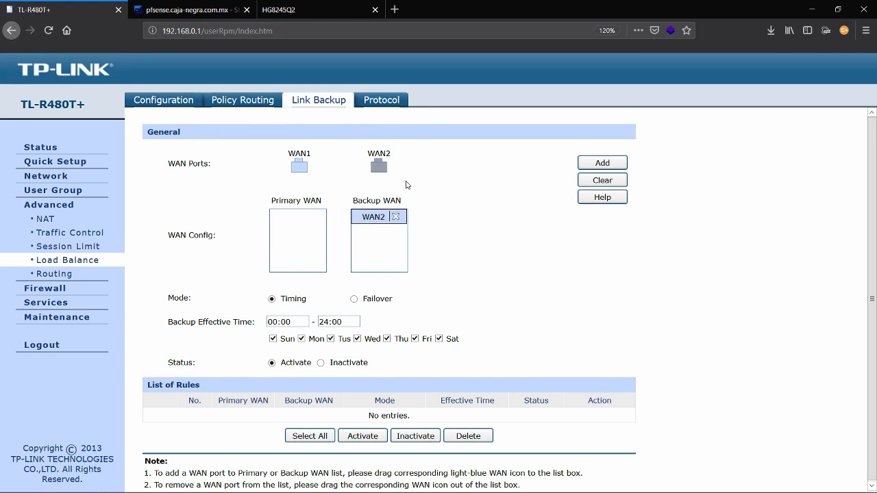
pyautogui.click(395, 217)
pyautogui.moveTo(376, 170)
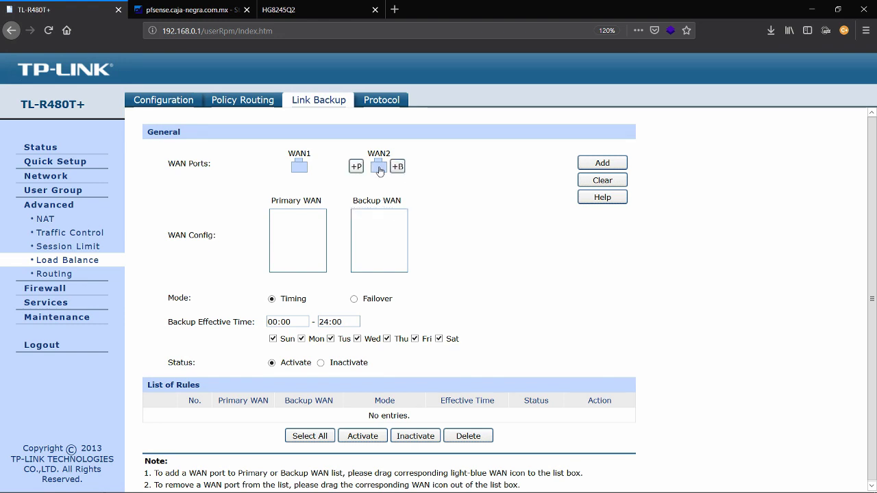
pyautogui.click(357, 167)
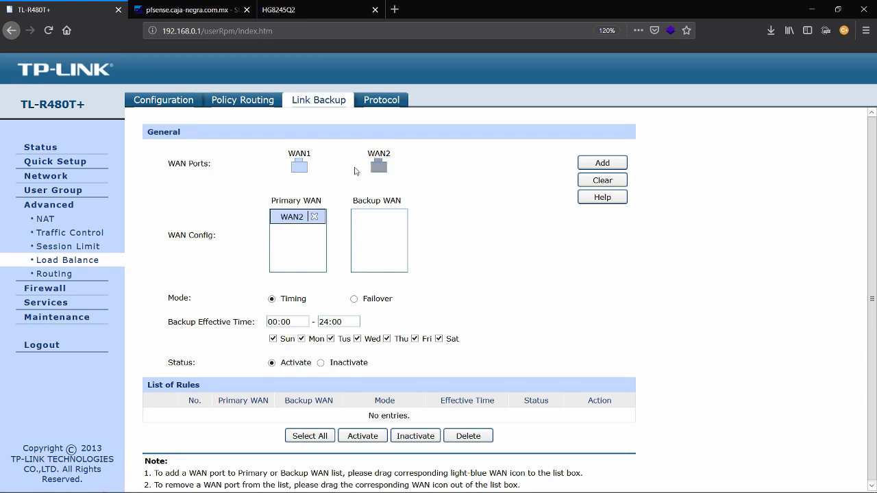
pyautogui.click(319, 168)
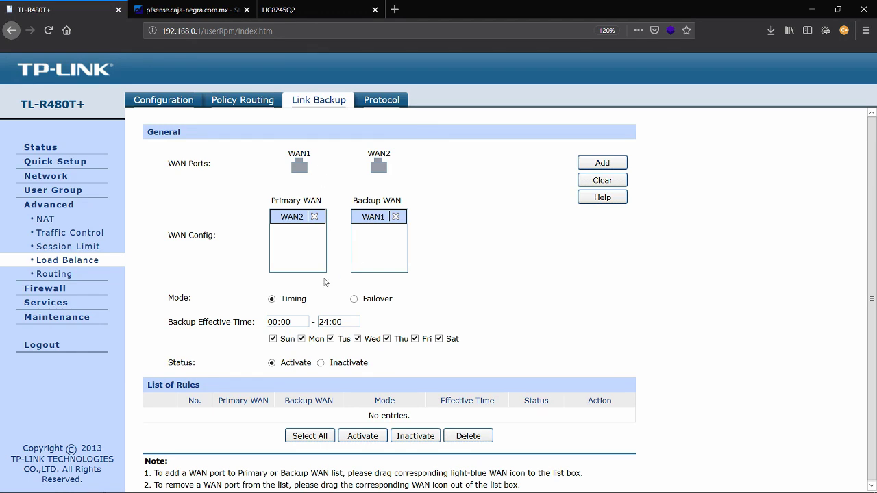
pyautogui.click(355, 300)
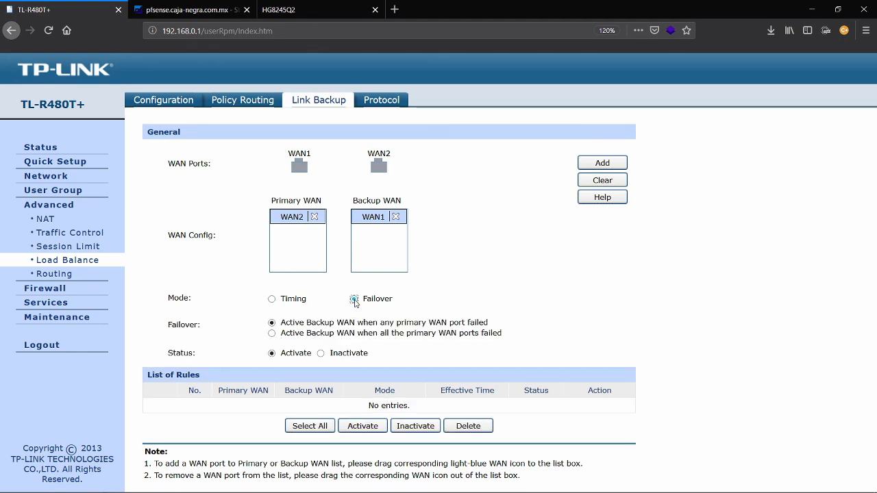
pyautogui.click(272, 300)
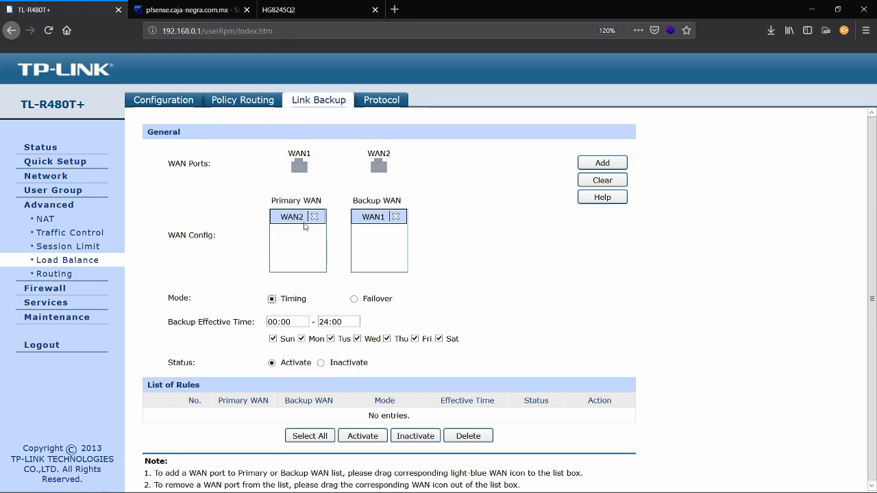
# Reset link backup roles to WAN1 primary and WAN2 backup
pyautogui.click(314, 217)
pyautogui.click(395, 217)
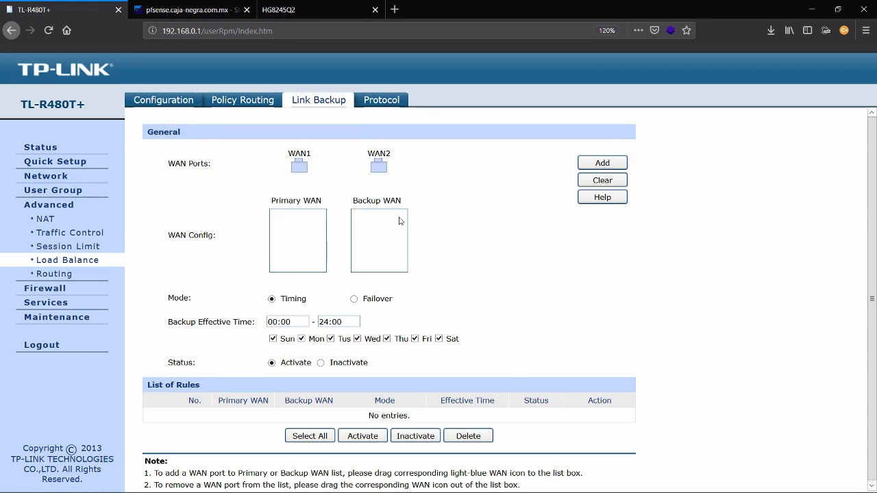
pyautogui.moveTo(299, 167)
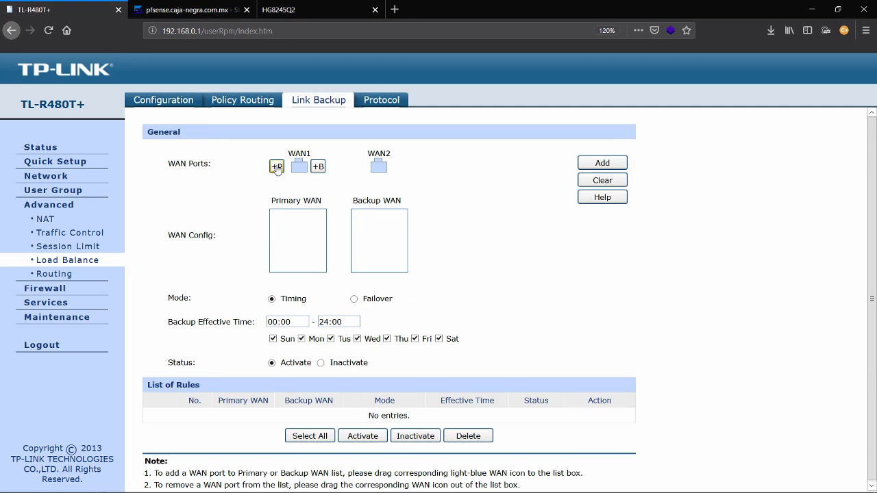
pyautogui.click(277, 167)
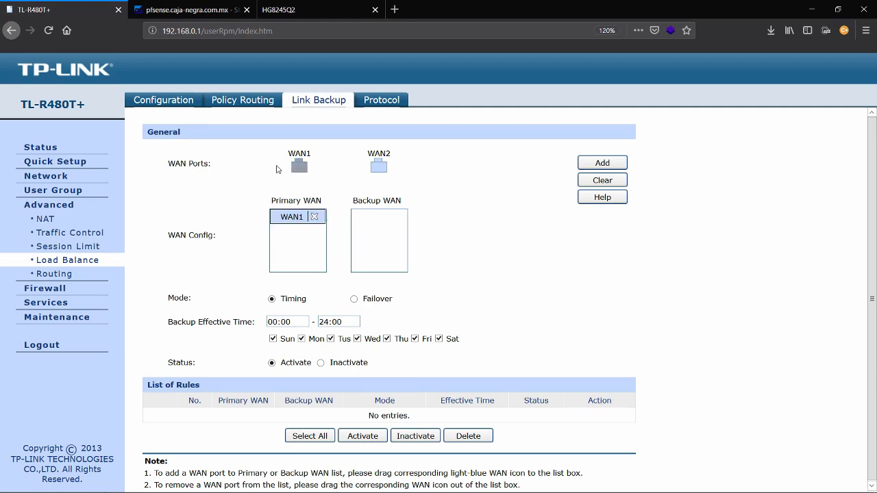
pyautogui.click(397, 167)
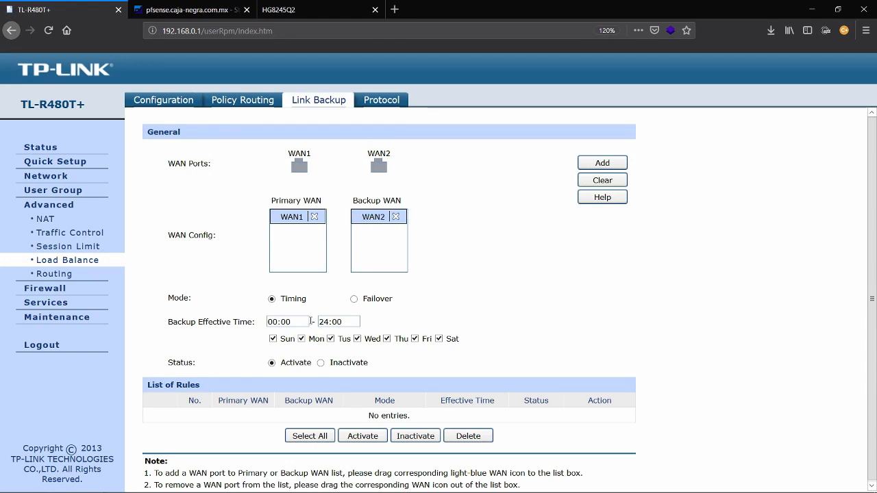
# Set the Backup Effective Time to start 6:00 and end 20:00
pyautogui.moveTo(297, 324); pyautogui.dragTo(264, 325)
pyautogui.write('6:00')
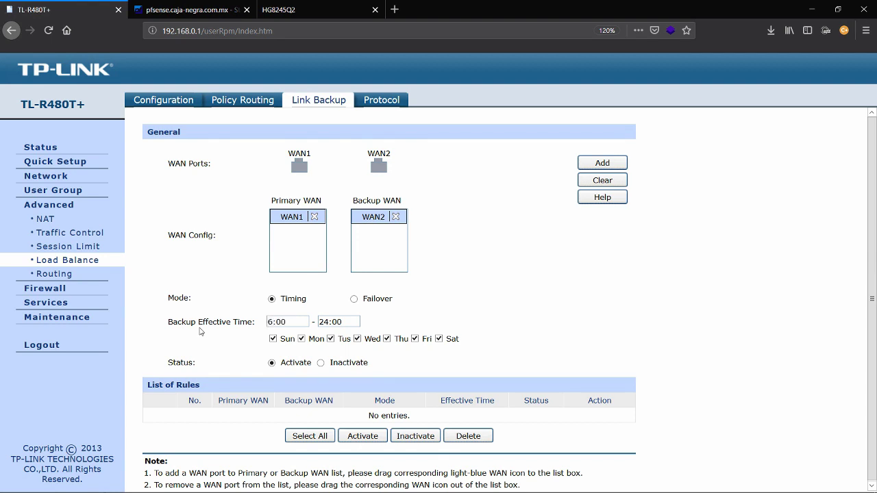
pyautogui.press('Tab')
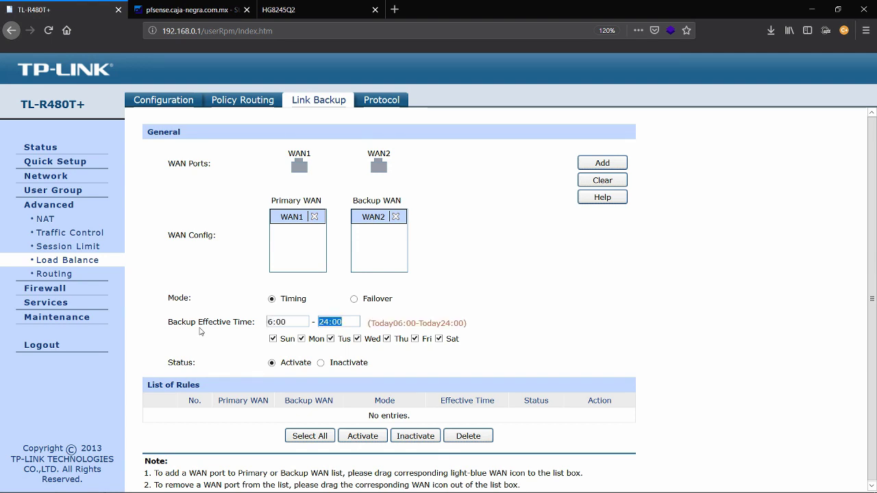
pyautogui.write('20:')
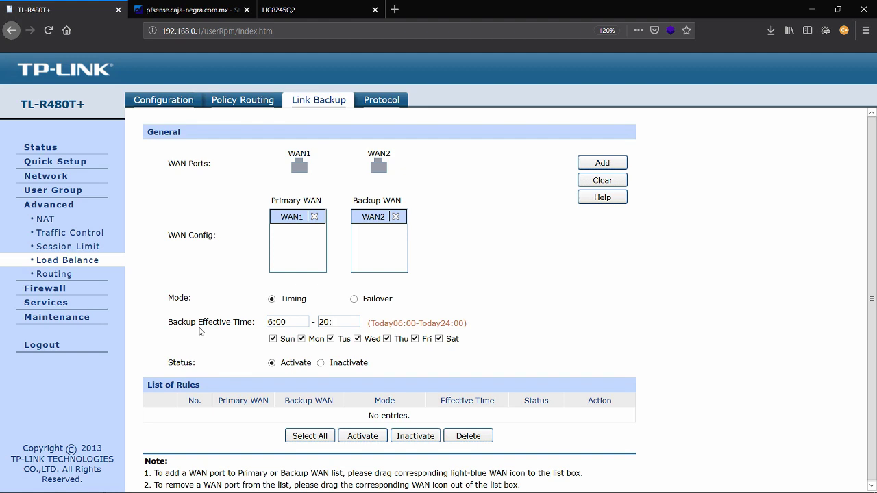
pyautogui.write('00')
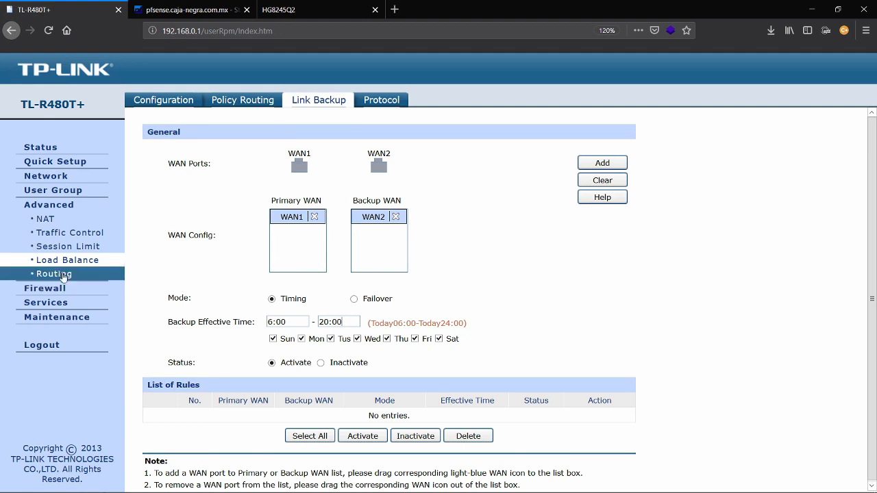
# Go to Maintenance > Statistics to view interface traffic for WAN1, WAN2 and LAN
pyautogui.click(170, 105)
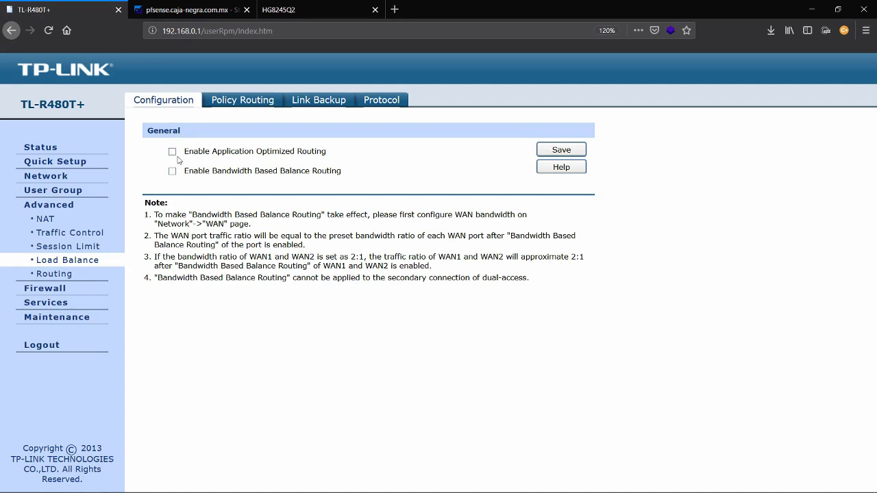
pyautogui.click(62, 235)
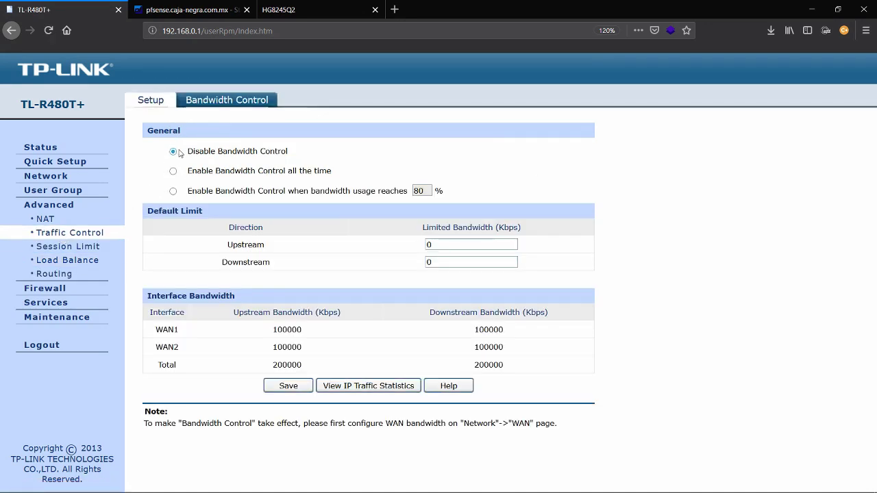
pyautogui.click(63, 318)
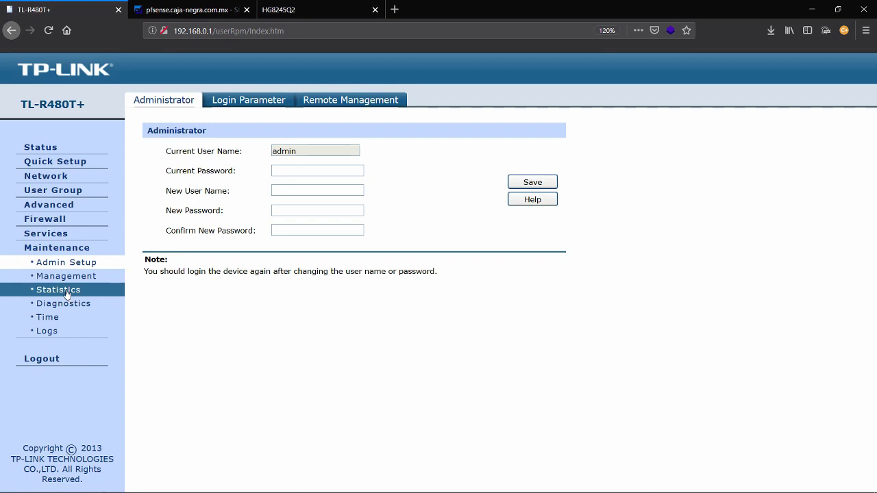
pyautogui.click(67, 291)
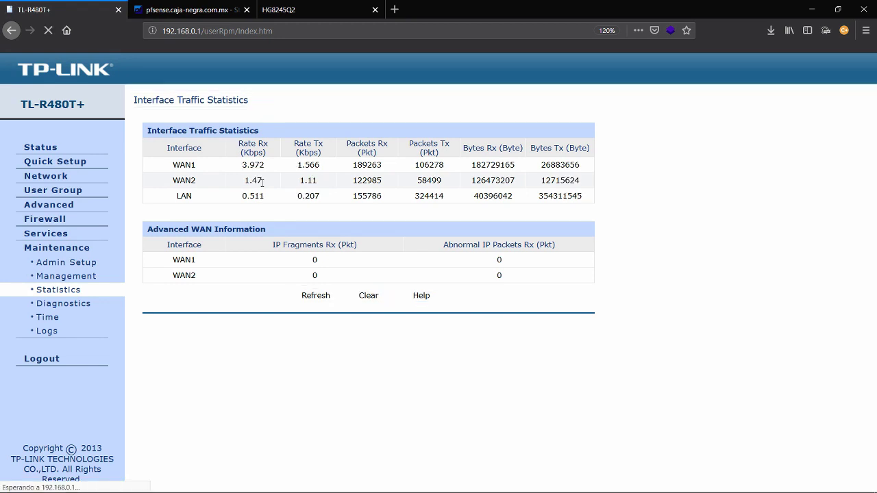
# Highlight the Rate Rx and Rate Tx column headings in the statistics table
pyautogui.moveTo(240, 144); pyautogui.dragTo(265, 144)
pyautogui.click(261, 144)
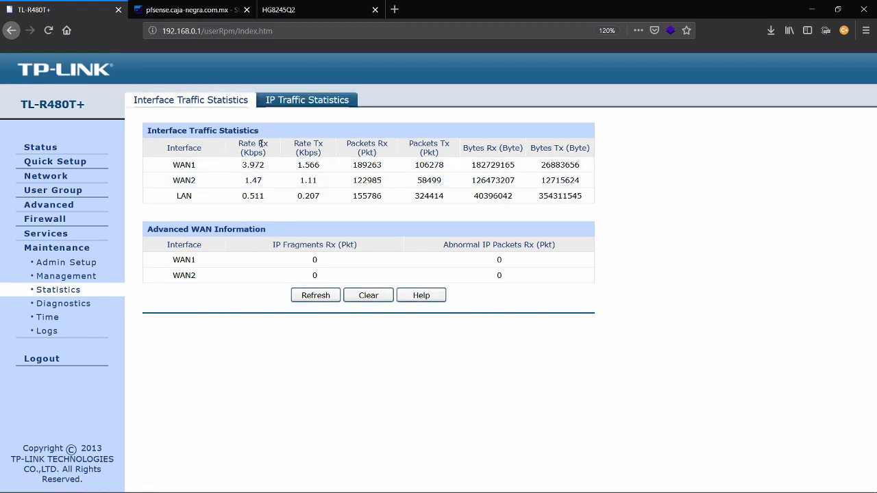
pyautogui.doubleClick(261, 144)
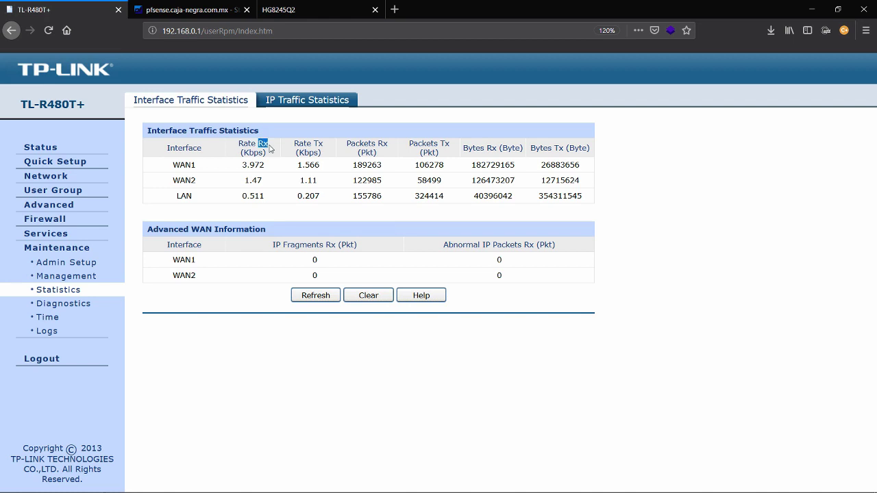
pyautogui.doubleClick(319, 144)
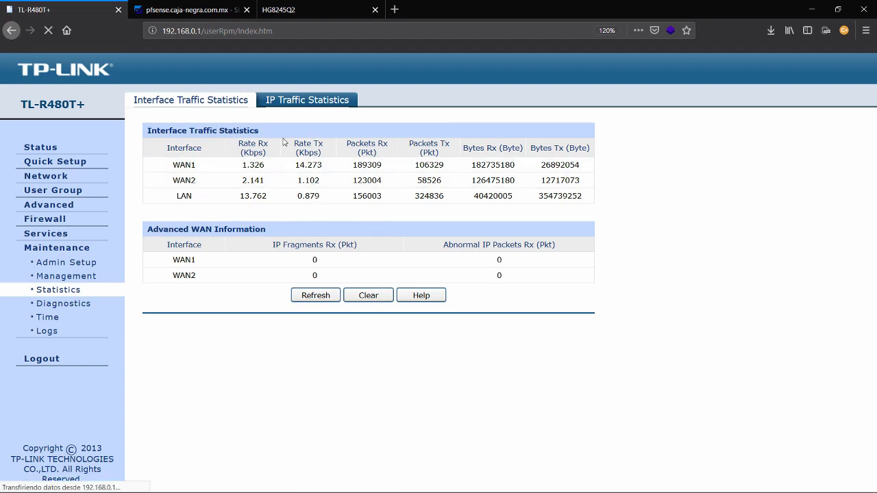
# Load speedtest.net in a new tab and detach it into a smaller window beside the TP-Link page
pyautogui.click(395, 11)
pyautogui.write('speedtest.net/')
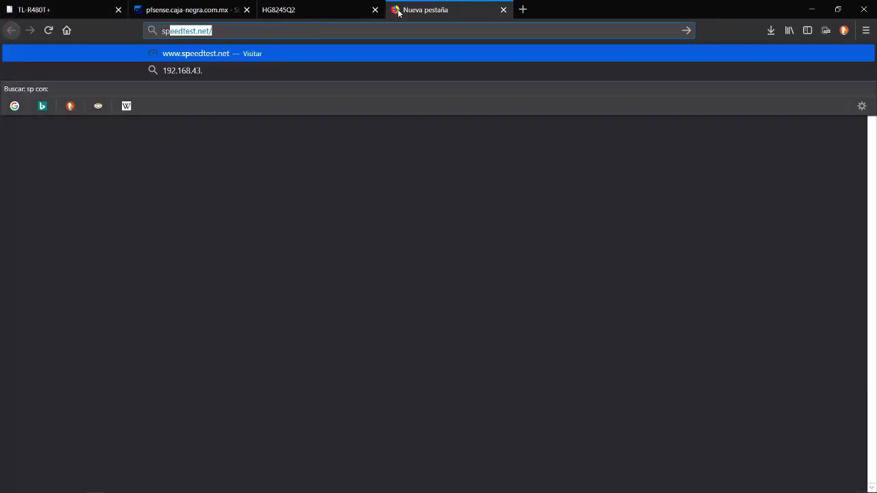
pyautogui.press('Return')
pyautogui.moveTo(398, 12); pyautogui.dragTo(411, 54)
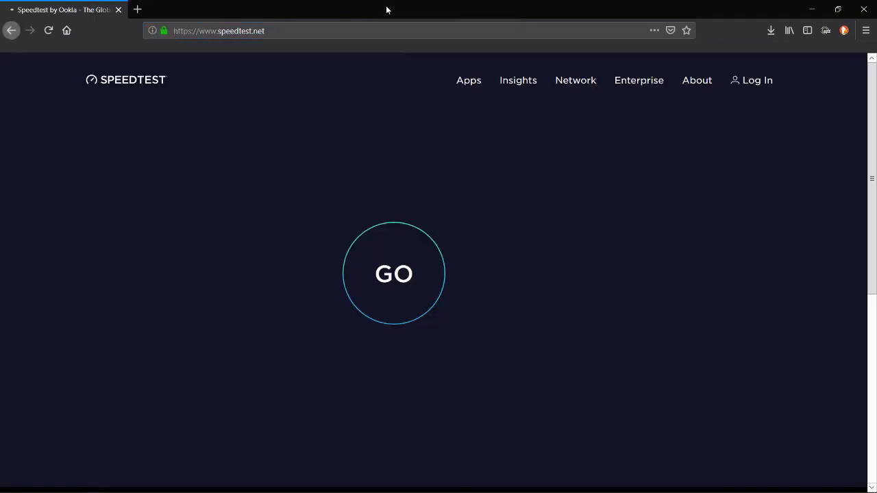
pyautogui.moveTo(387, 9); pyautogui.dragTo(616, 32)
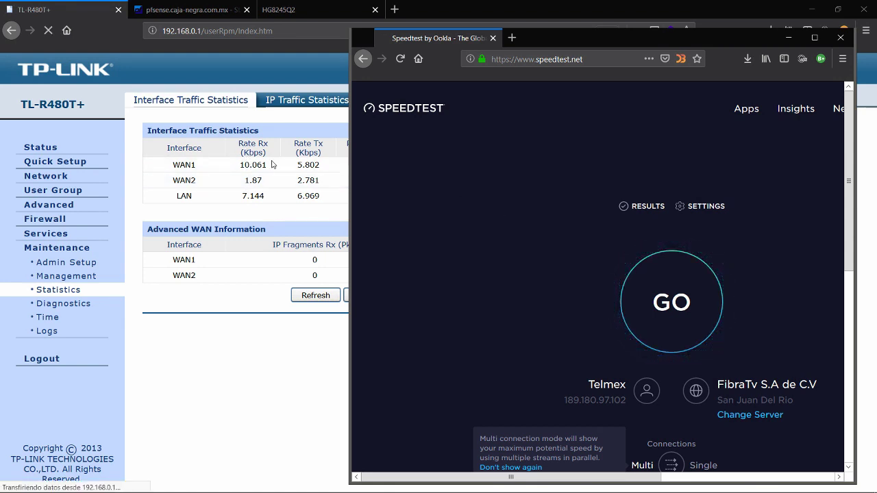
# Run the speed test (56 ms ping, 42.62 Mbps down, 6.46 Mbps up), then bring the router statistics forward
pyautogui.click(669, 300)
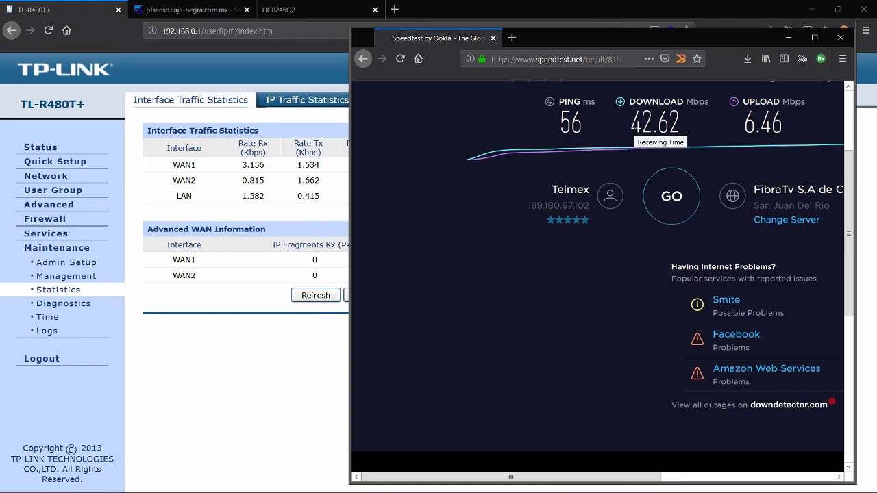
pyautogui.click(133, 301)
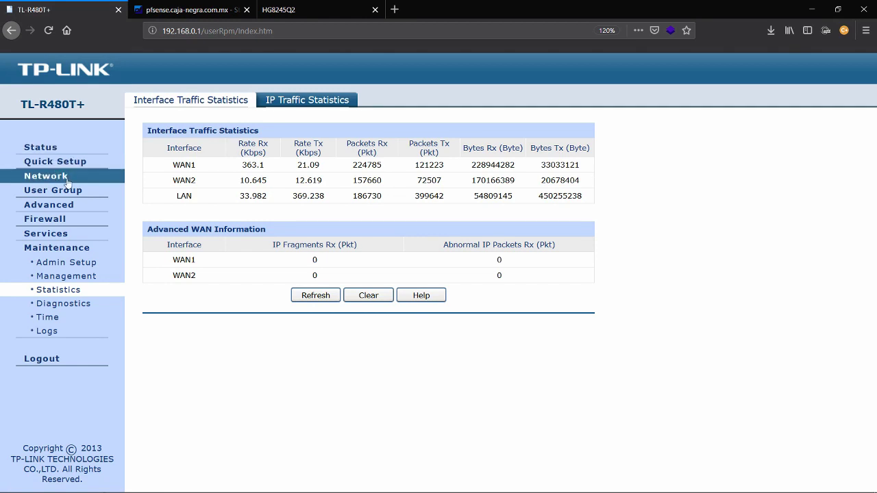
# Open Advanced > Traffic Control and highlight the Bandwidth Control option labels
pyautogui.click(54, 204)
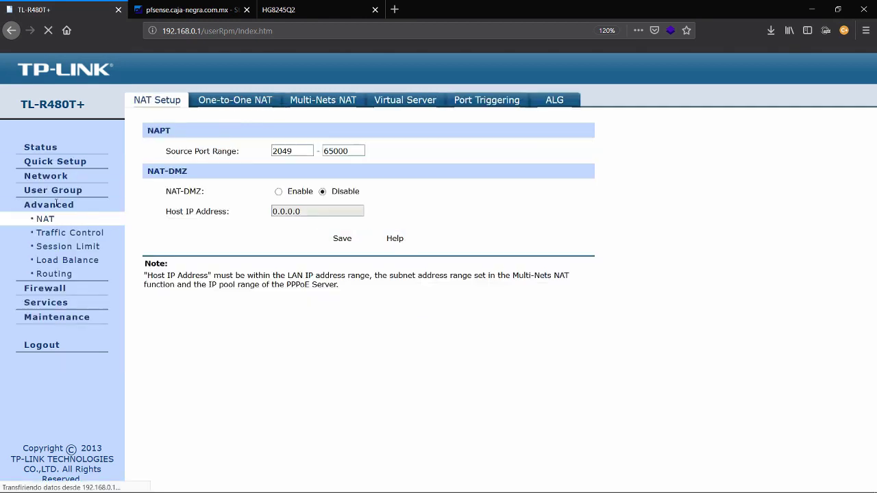
pyautogui.click(52, 235)
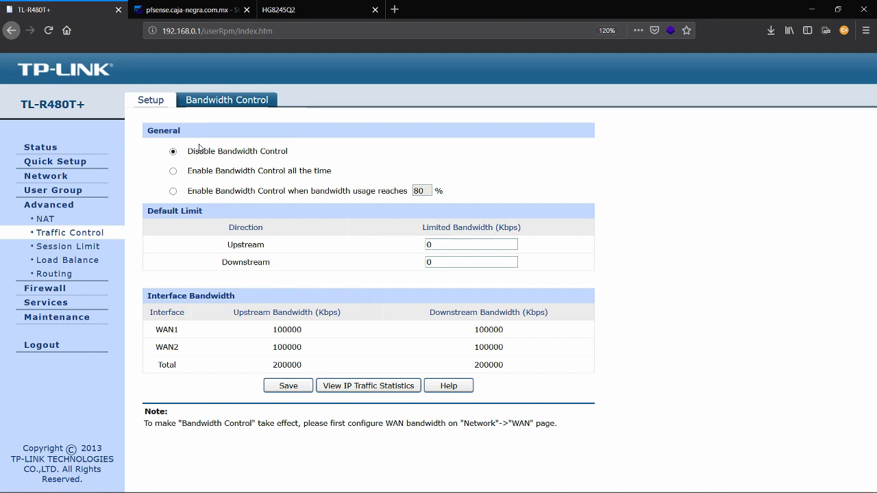
pyautogui.moveTo(167, 151); pyautogui.dragTo(501, 190)
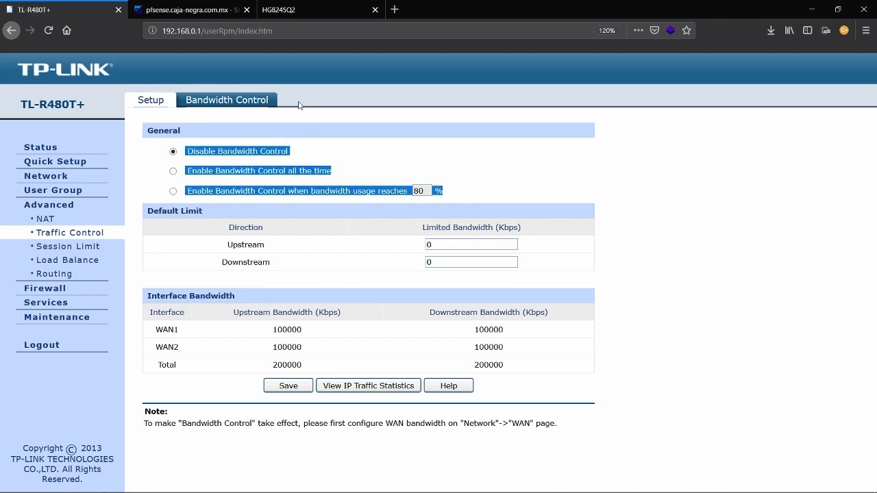
# Open the Load Balance page, then switch to the yEd balanceodecarga.graphml diagram
pyautogui.click(150, 174)
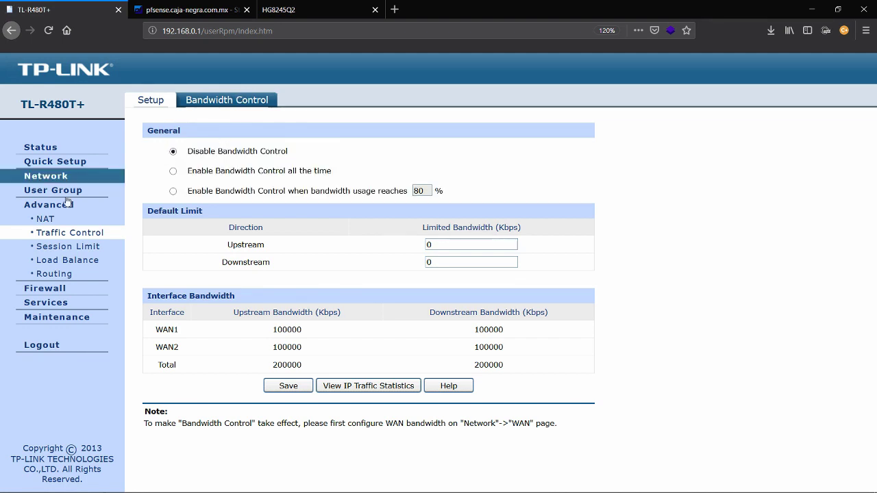
pyautogui.click(77, 263)
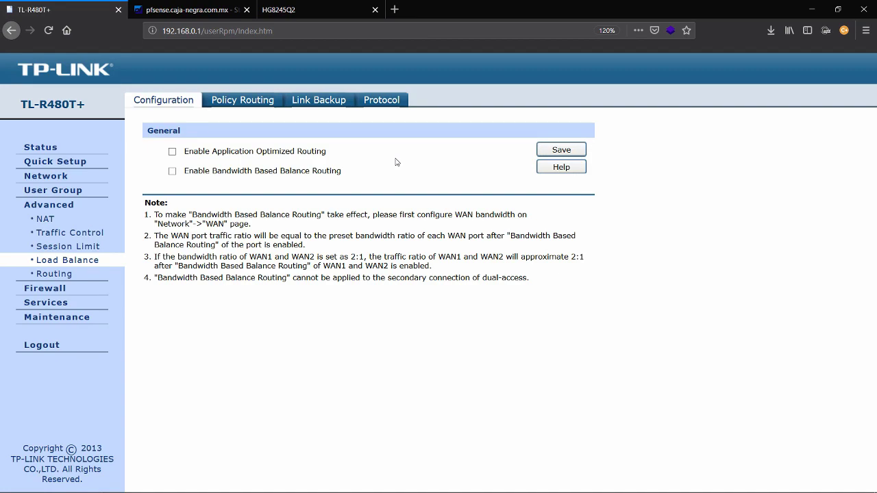
pyautogui.hotkey('alt', 'Tab')
pyautogui.hotkey('alt', 'Tab')
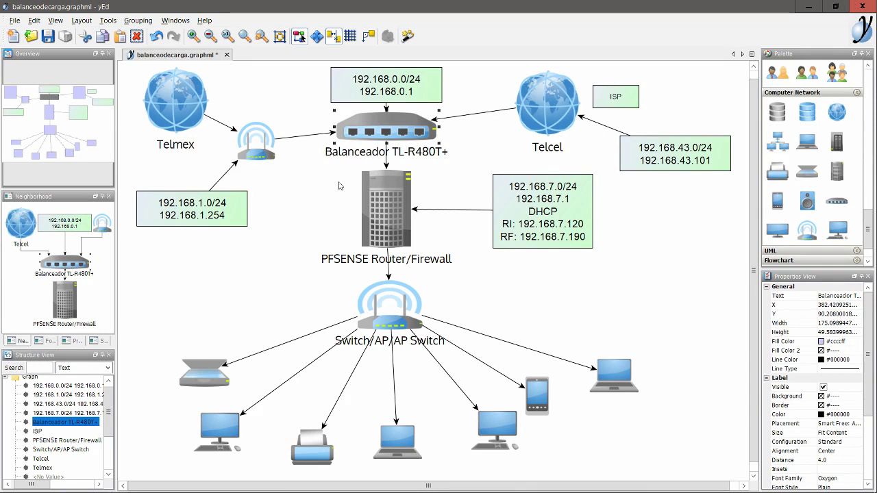
pyautogui.click(298, 110)
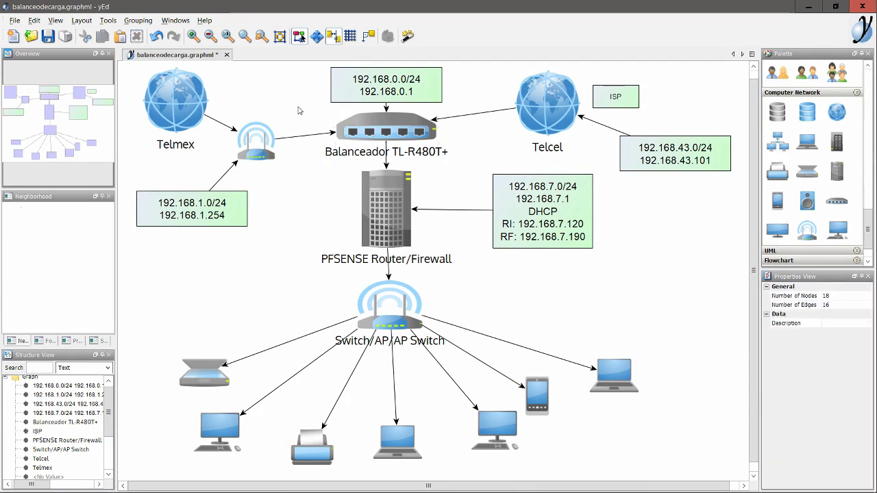
pyautogui.click(377, 195)
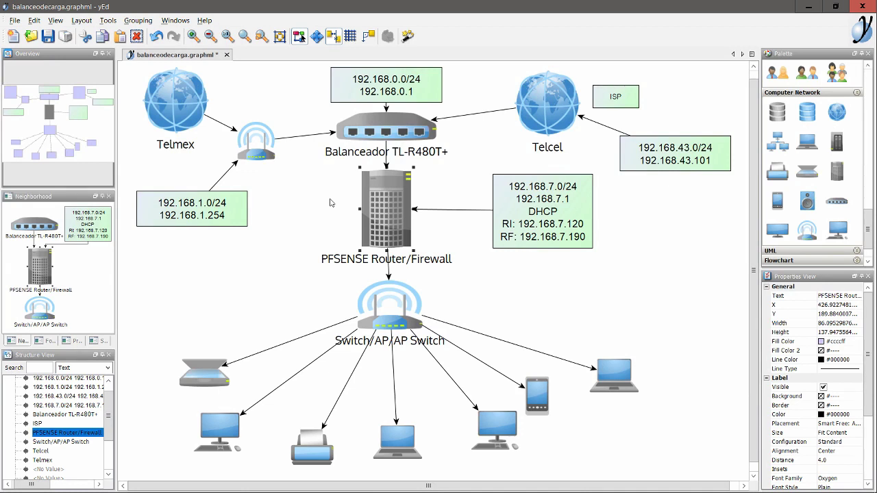
pyautogui.hotkey('alt', 'Tab')
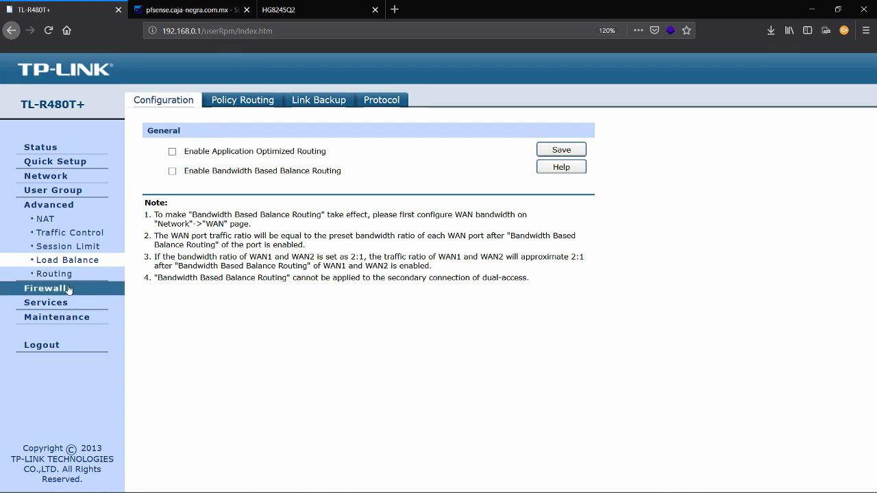
# Browse Firewall > Access Control's Web Filtering, Access Rules, Service and URL Filtering tabs
pyautogui.click(49, 289)
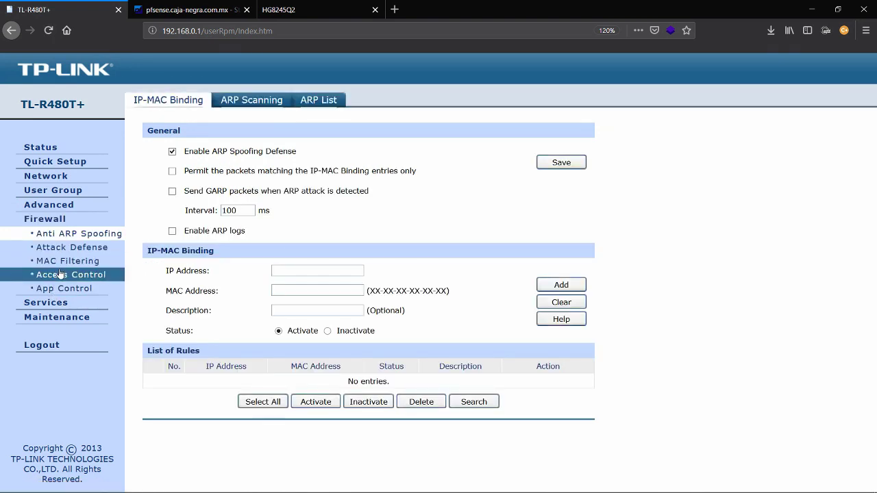
pyautogui.click(61, 275)
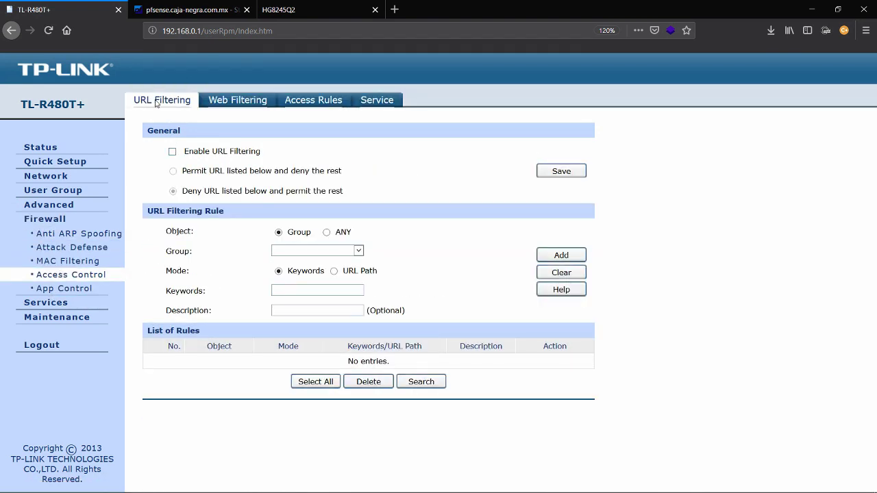
pyautogui.click(246, 103)
pyautogui.click(288, 103)
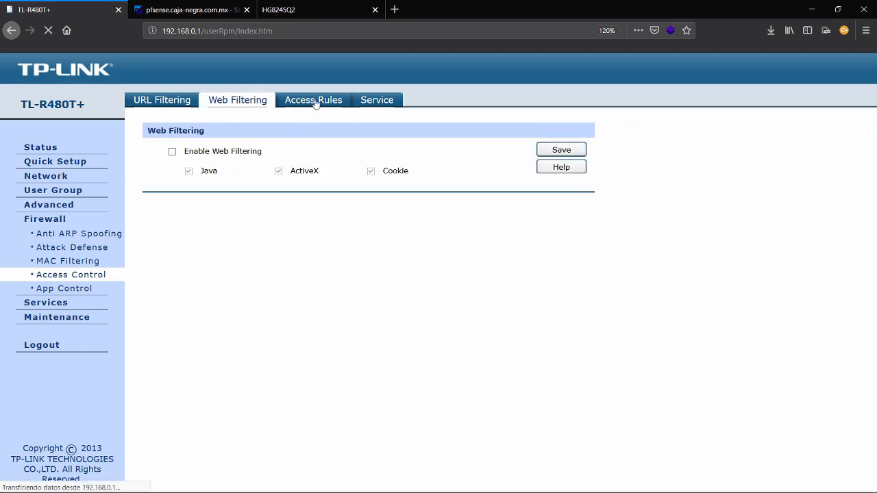
pyautogui.click(381, 103)
pyautogui.click(152, 102)
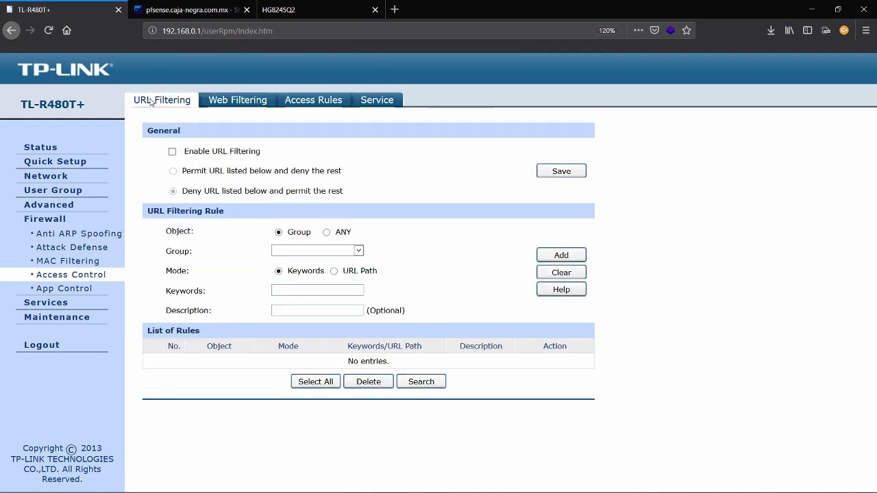
pyautogui.rightClick(353, 256)
pyautogui.click(235, 238)
# Glance at the pfSense, HG8245Q2 and diagram windows, then show the router's System Status with both WANs up
pyautogui.hotkey('ctrl', 'Tab')
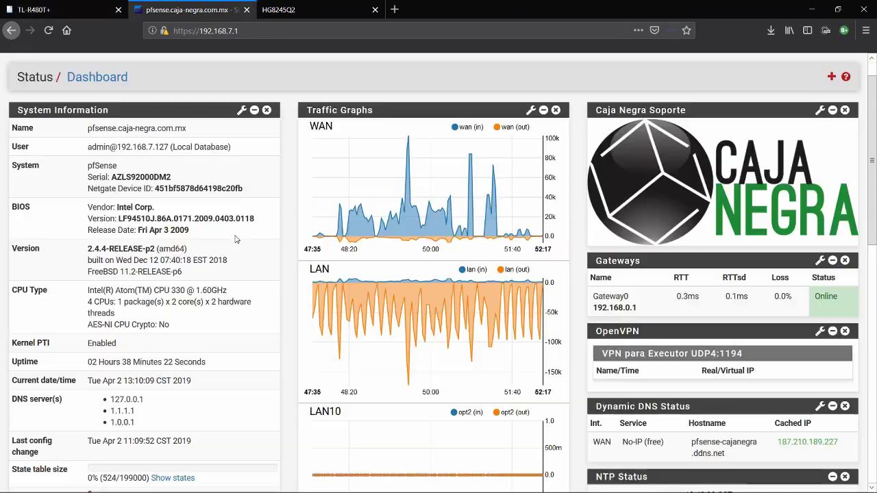
pyautogui.hotkey('ctrl', 'Tab')
pyautogui.hotkey('ctrl', 'Tab')
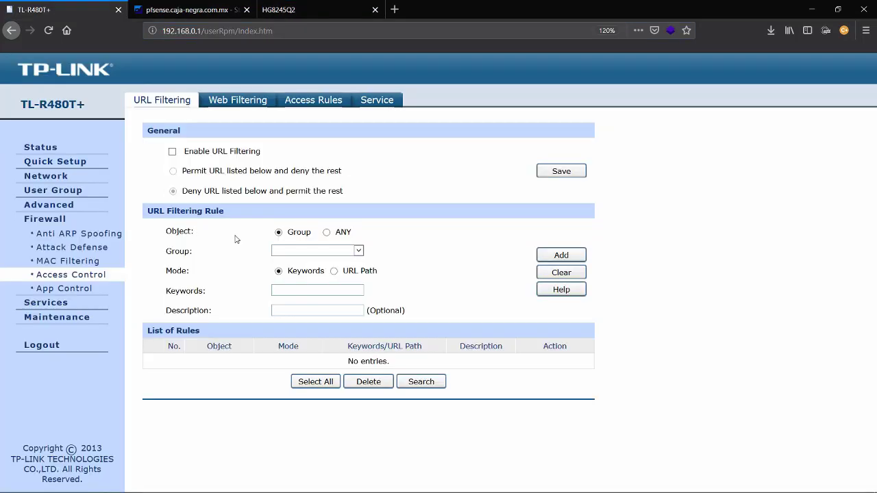
pyautogui.hotkey('alt', 'Tab')
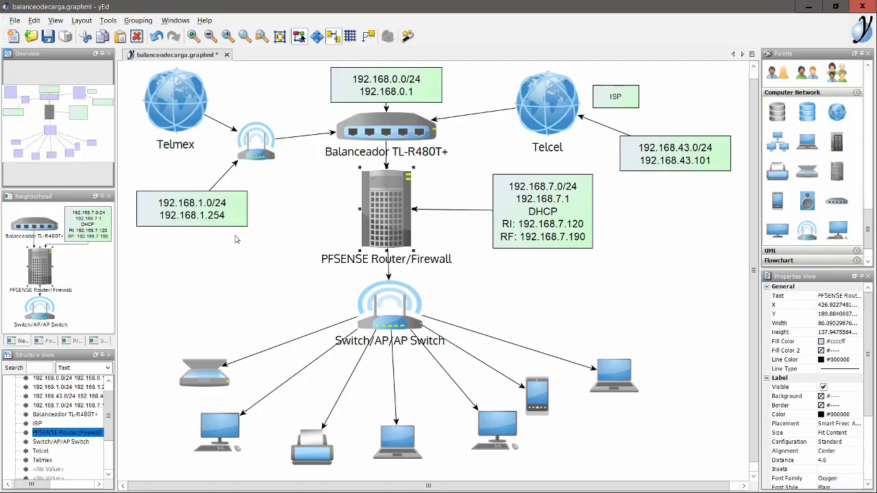
pyautogui.hotkey('alt', 'Tab')
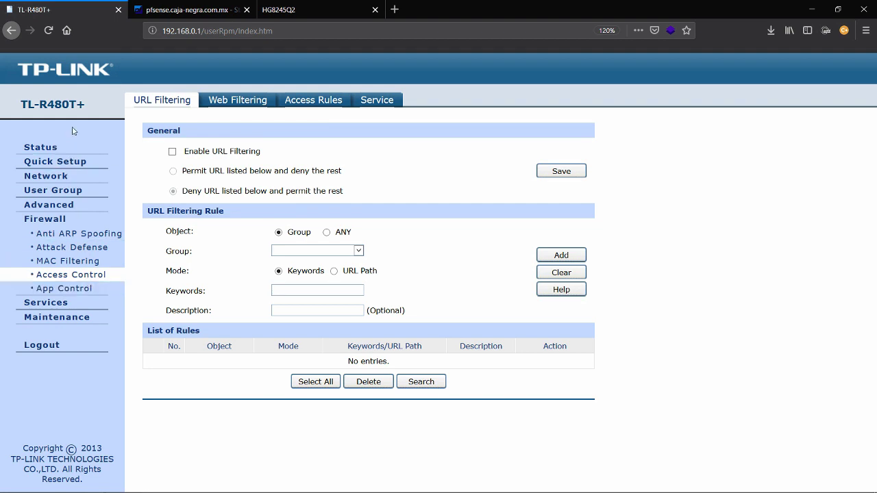
pyautogui.click(55, 146)
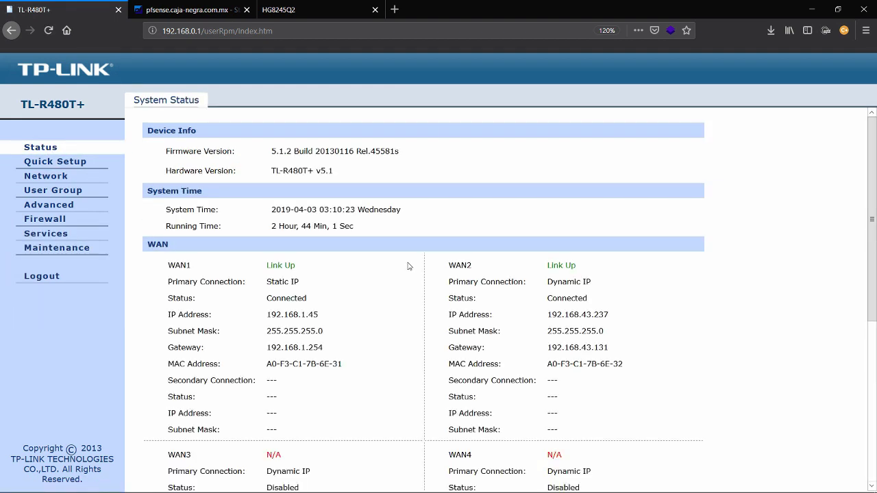
pyautogui.scroll(-2, 663, 316)
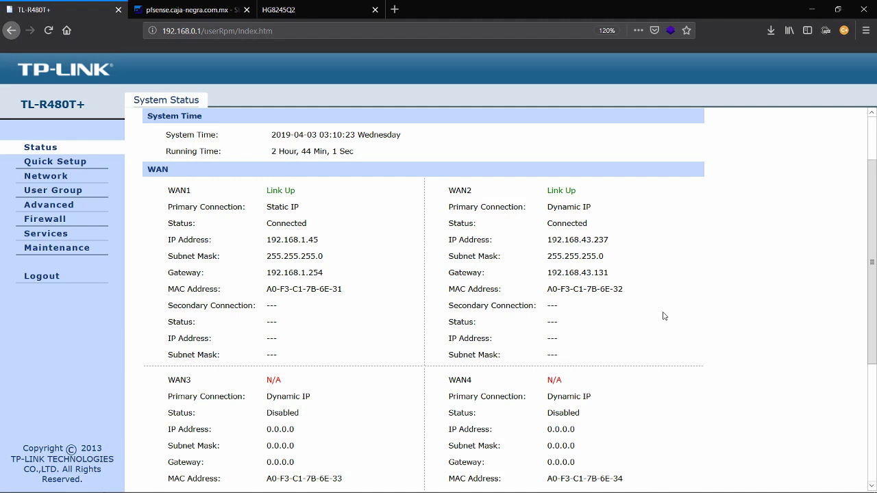
pyautogui.scroll(2, 662, 315)
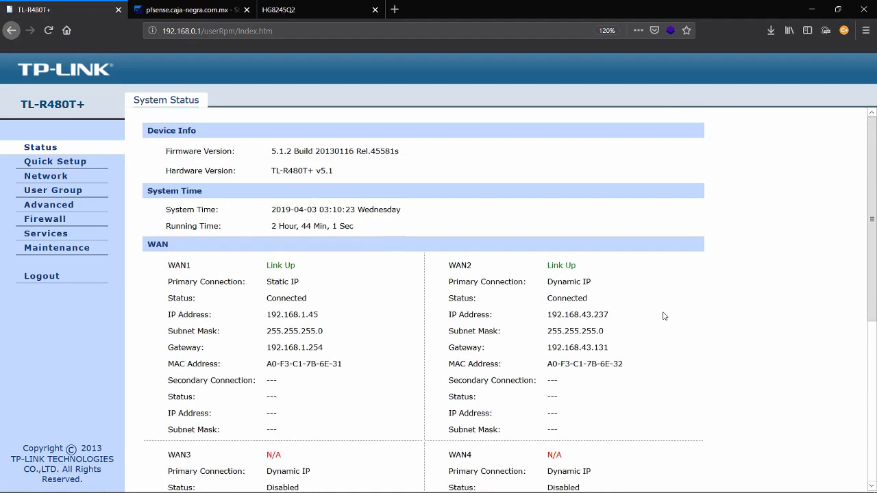